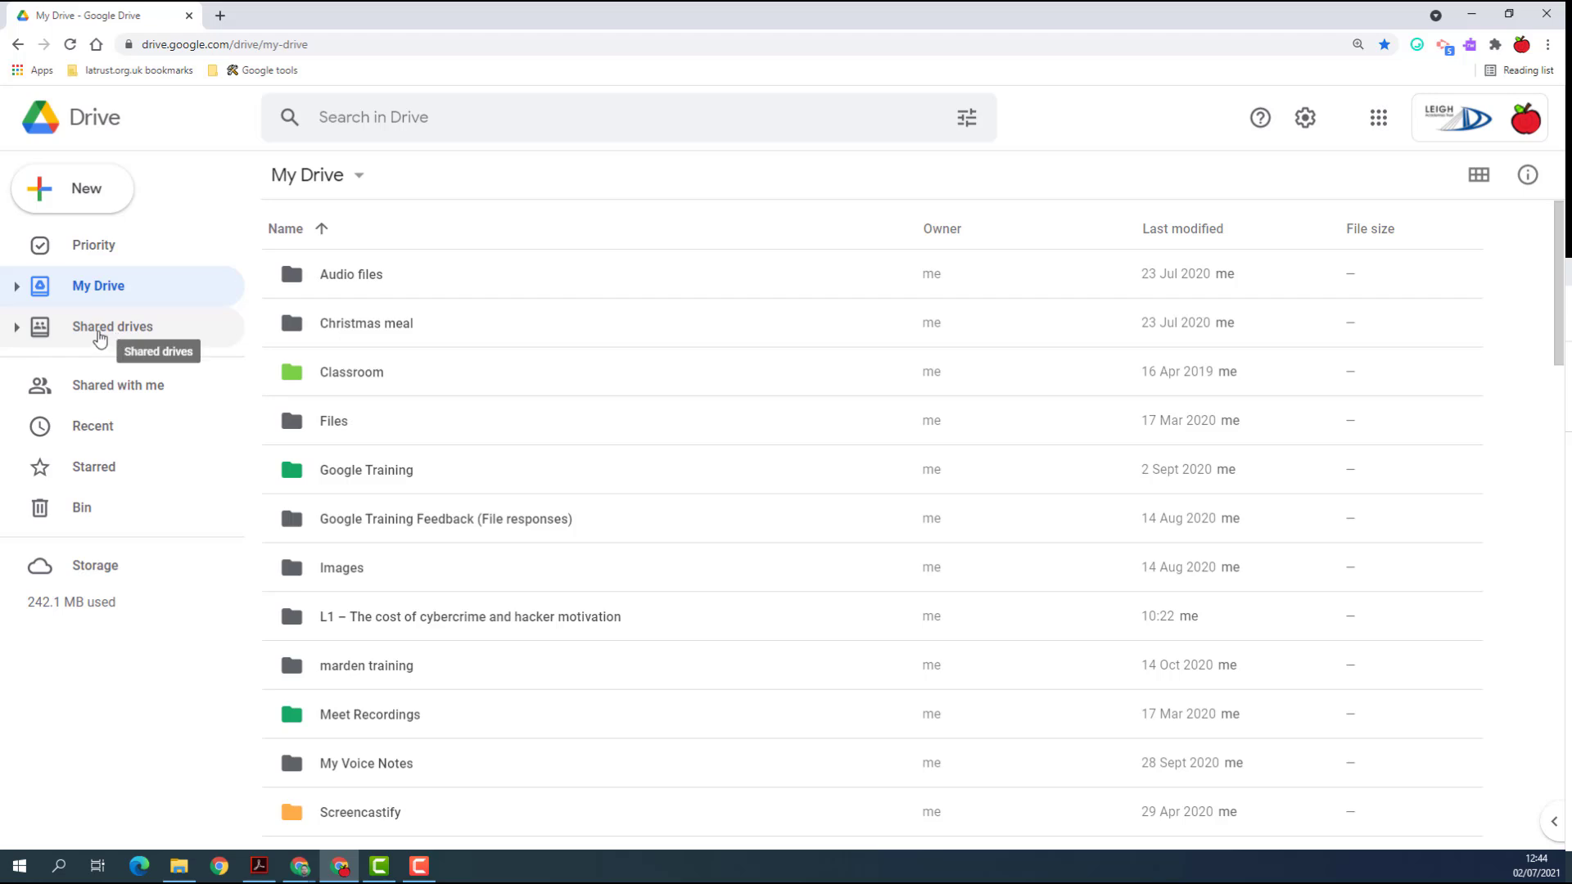
Switch from My Drive to the Shared drives list in the left sidebar.
{"action": "left_click", "coordinate": [100, 335]}
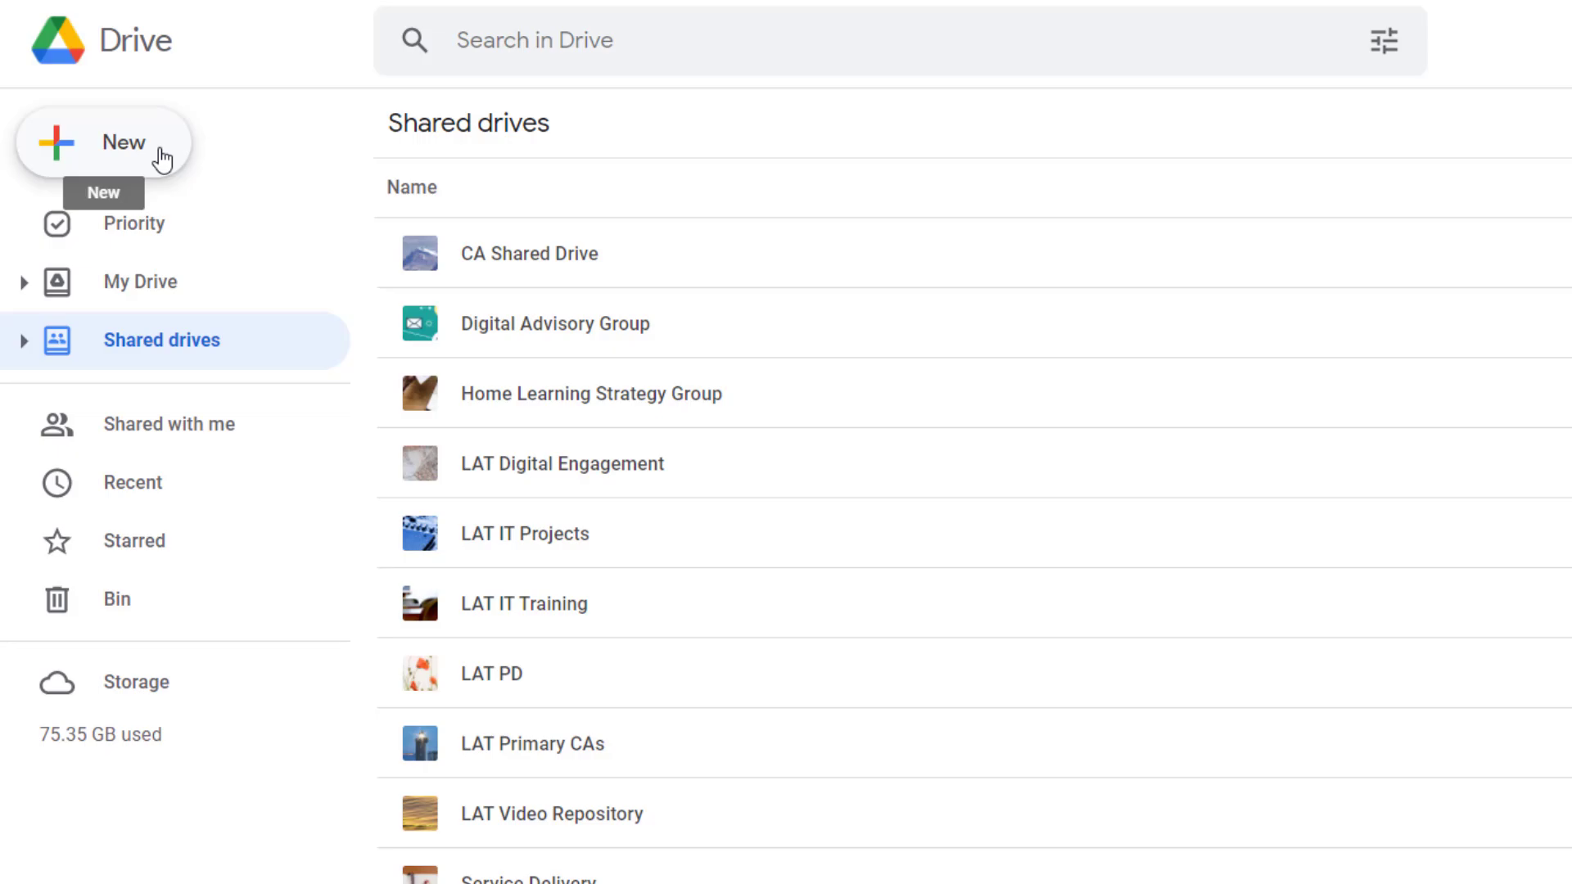
Create a new shared drive named 'Shared Drive training'.
{"action": "left_click", "coordinate": [163, 160]}
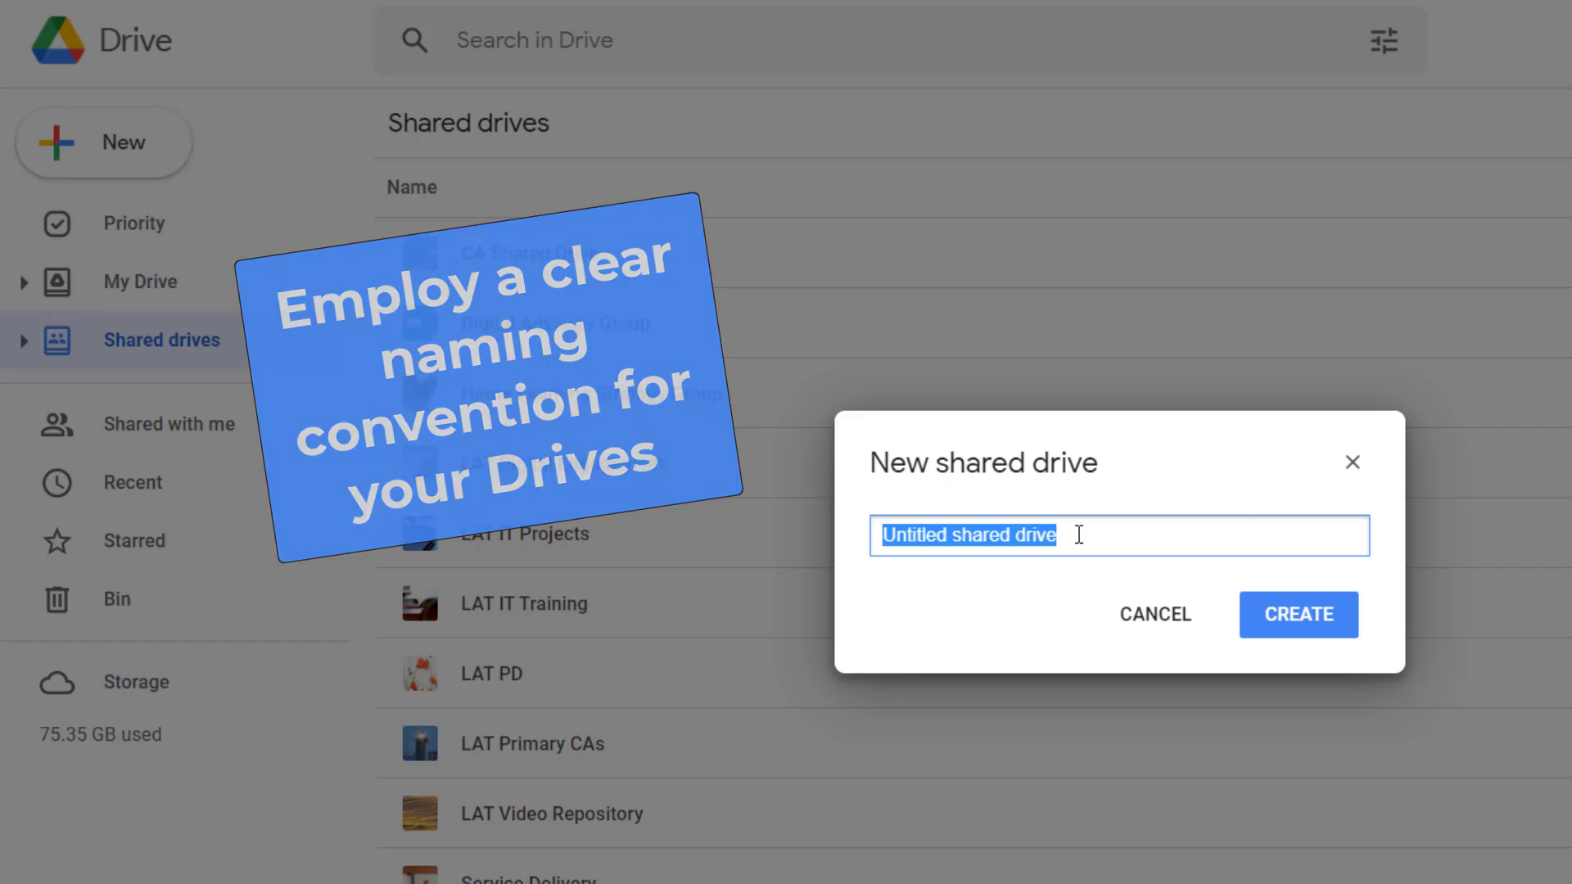
{"action": "type", "text": "Sh"}
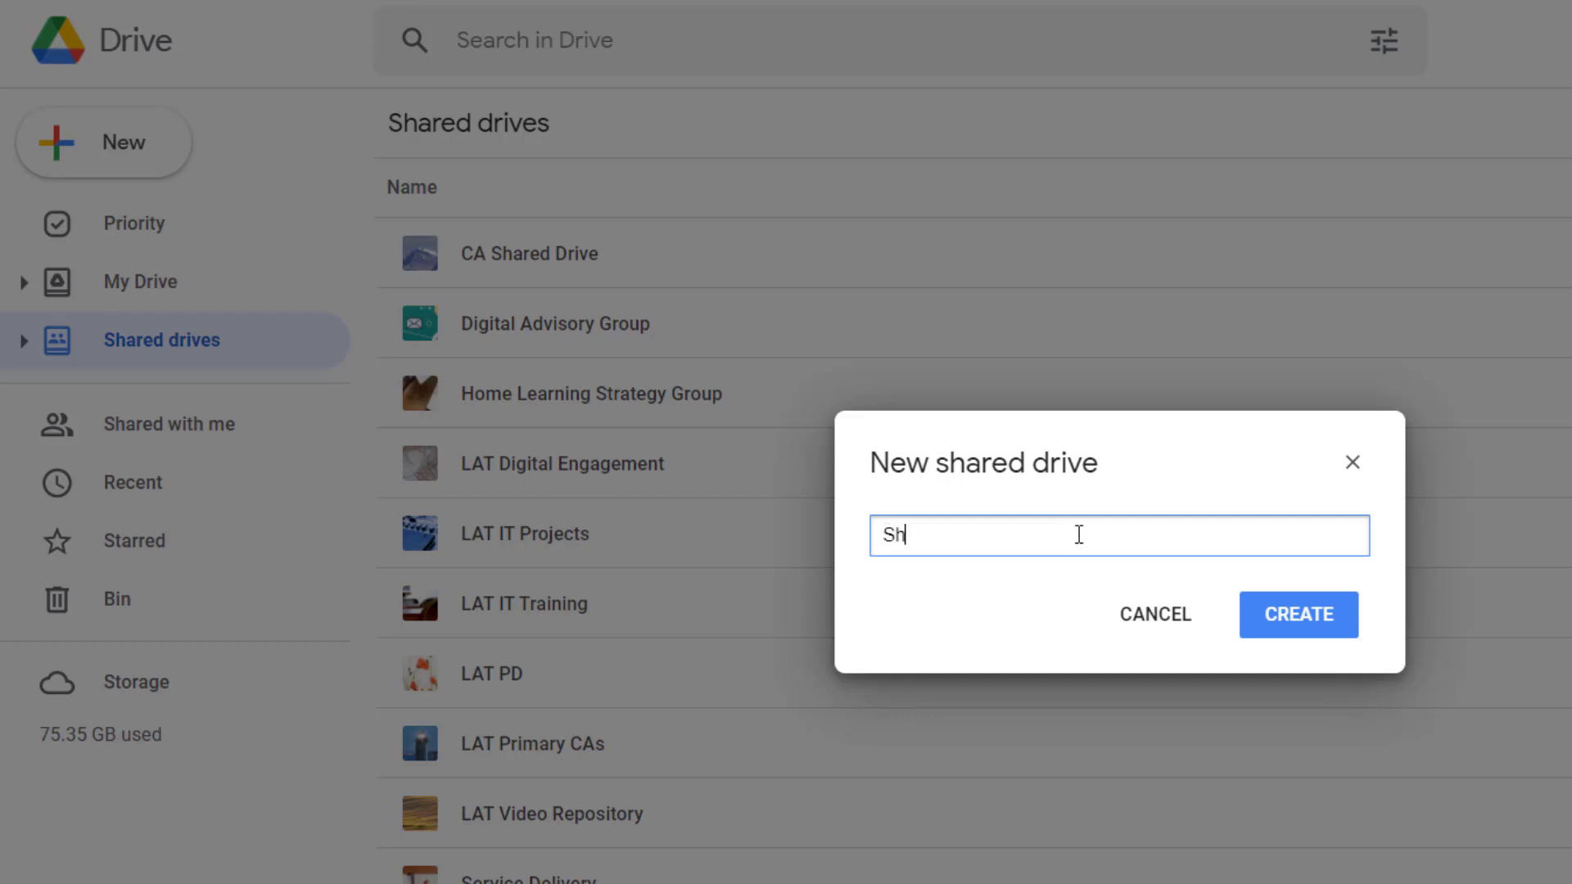
{"action": "type", "text": "ared Drive training"}
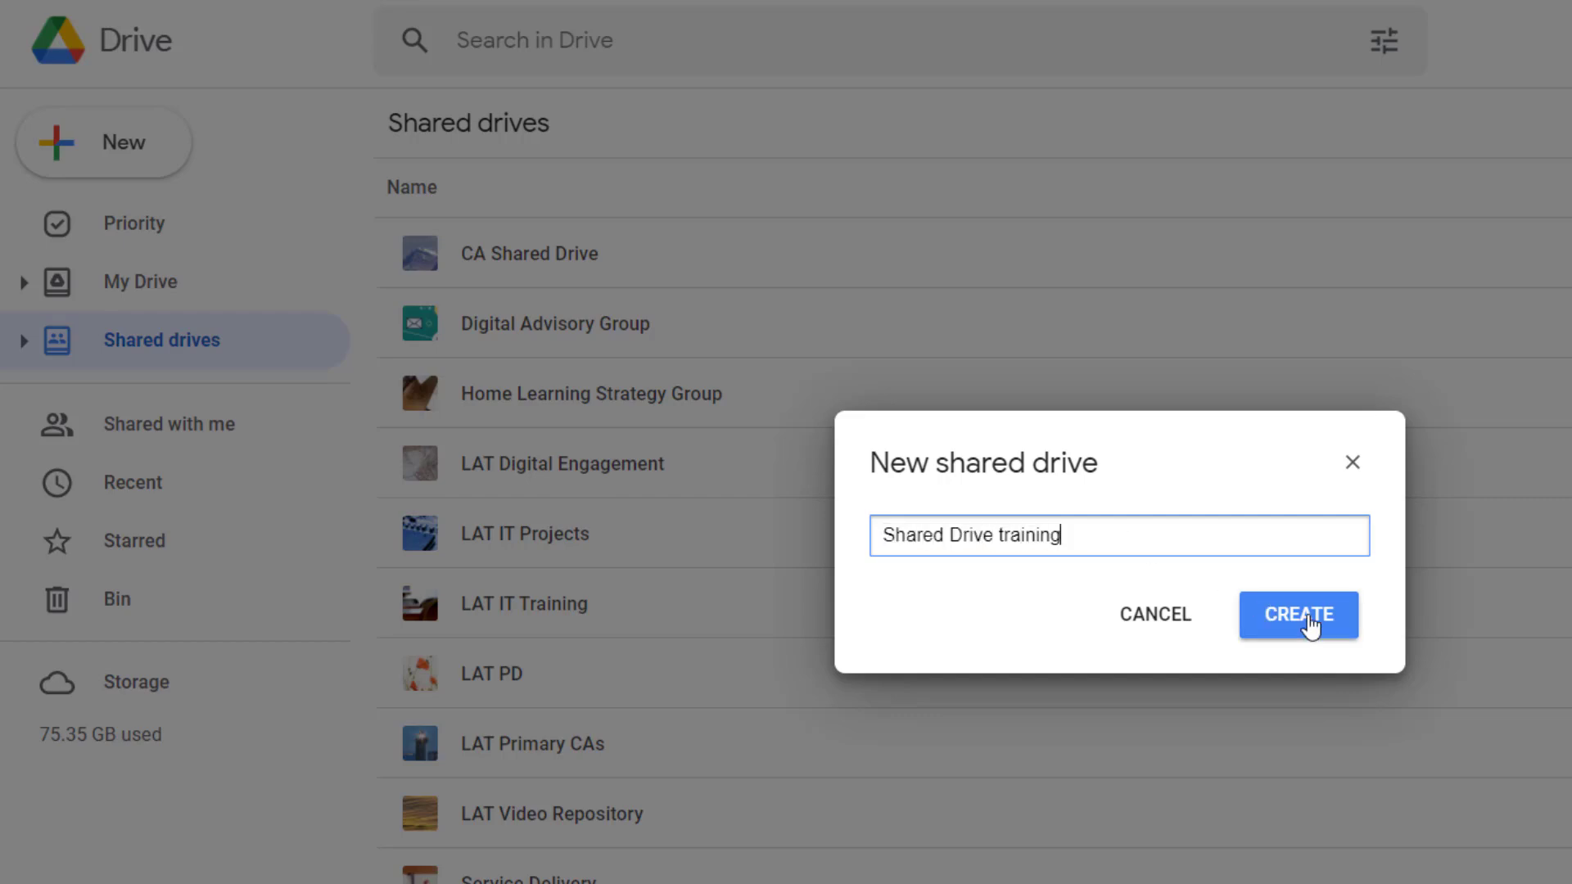
{"action": "left_click", "coordinate": [1307, 622]}
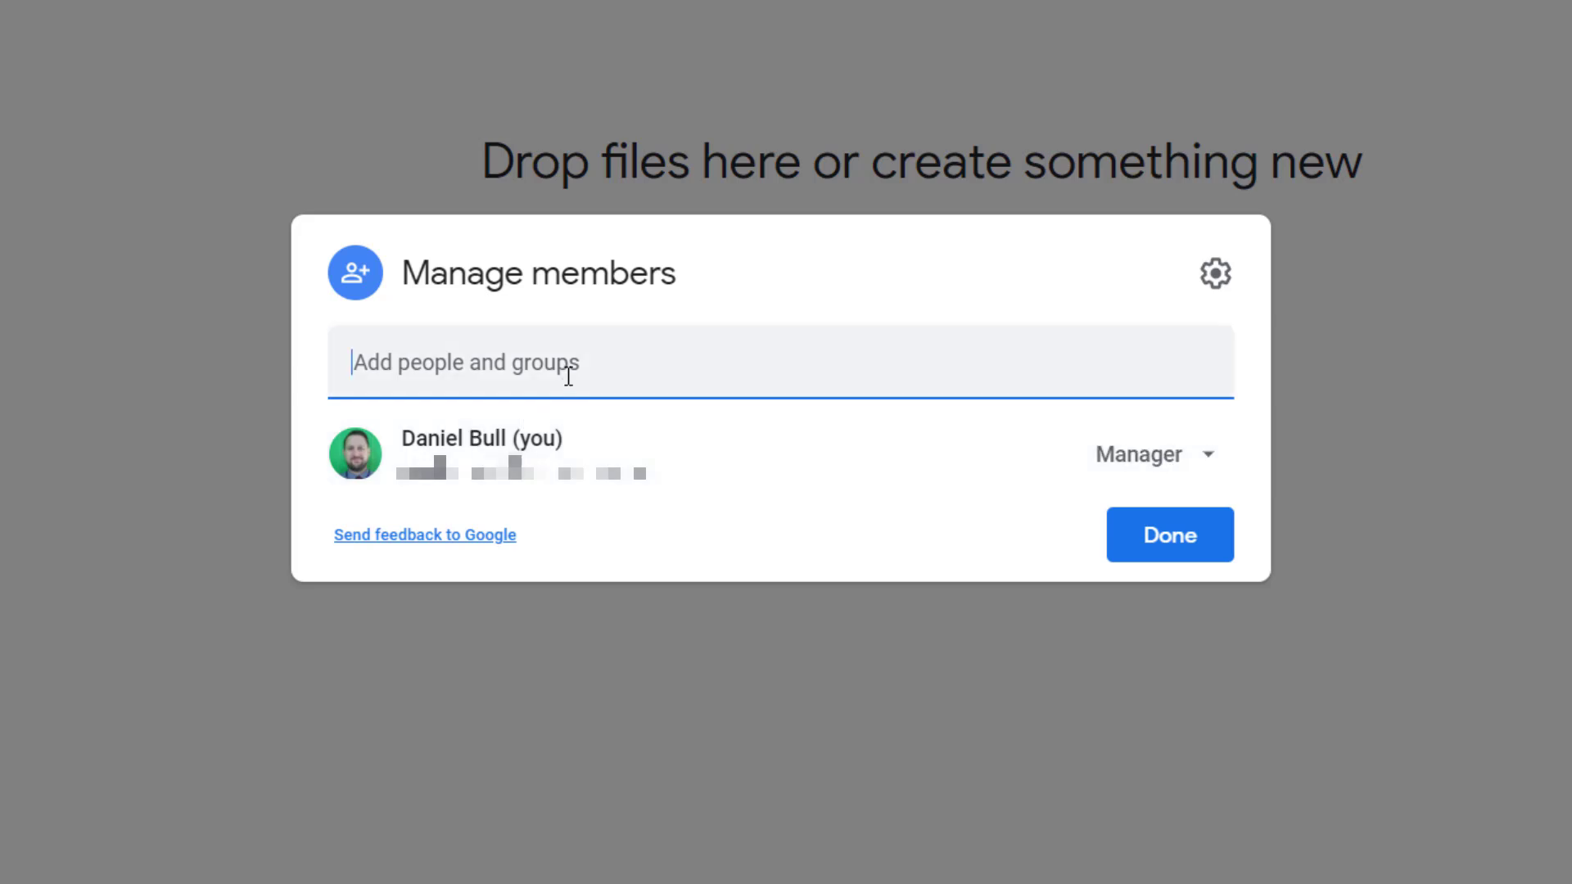
Stage the teacher account as a new member with Notify people unticked.
{"action": "type", "text": "Trust teacher"}
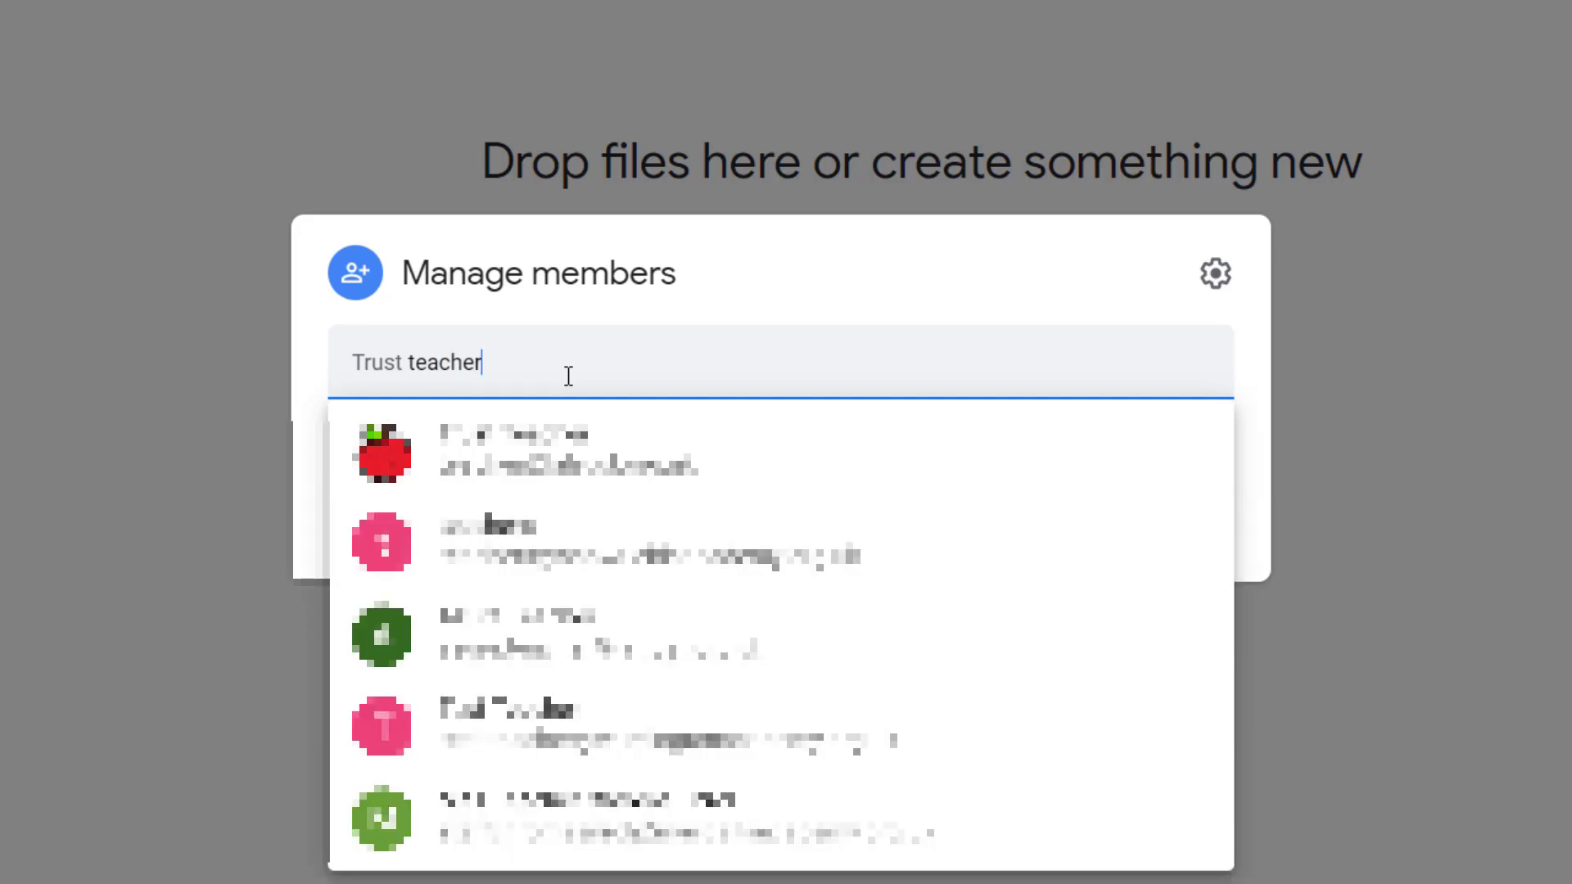
{"action": "left_click", "coordinate": [797, 479]}
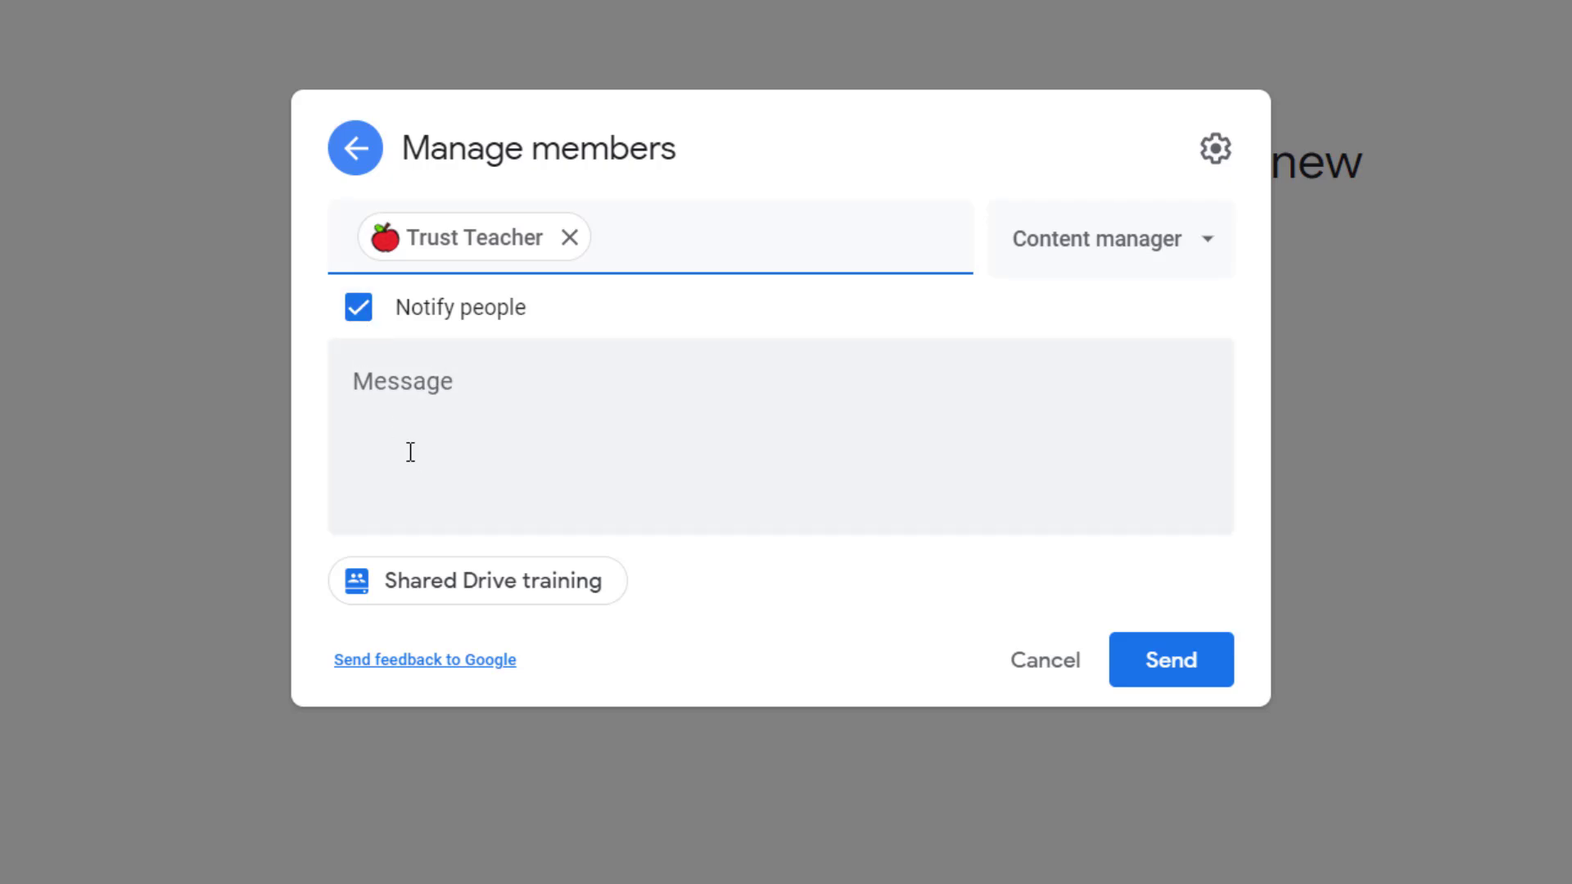
{"action": "left_click", "coordinate": [358, 308]}
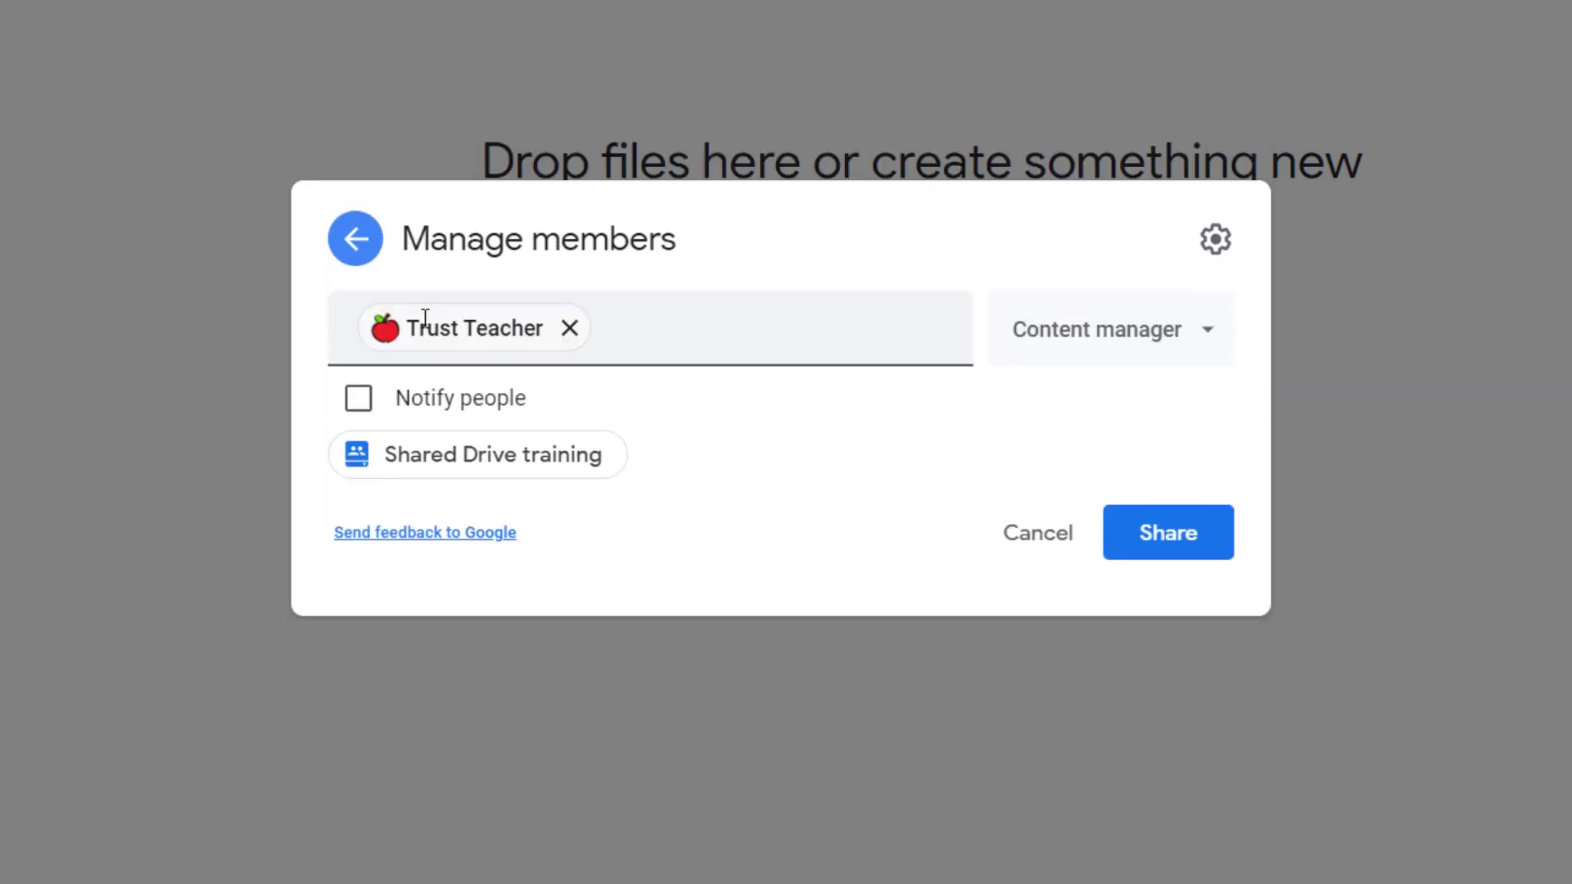
Change the staged teacher account's role from Content manager to Manager.
{"action": "left_click", "coordinate": [1122, 365]}
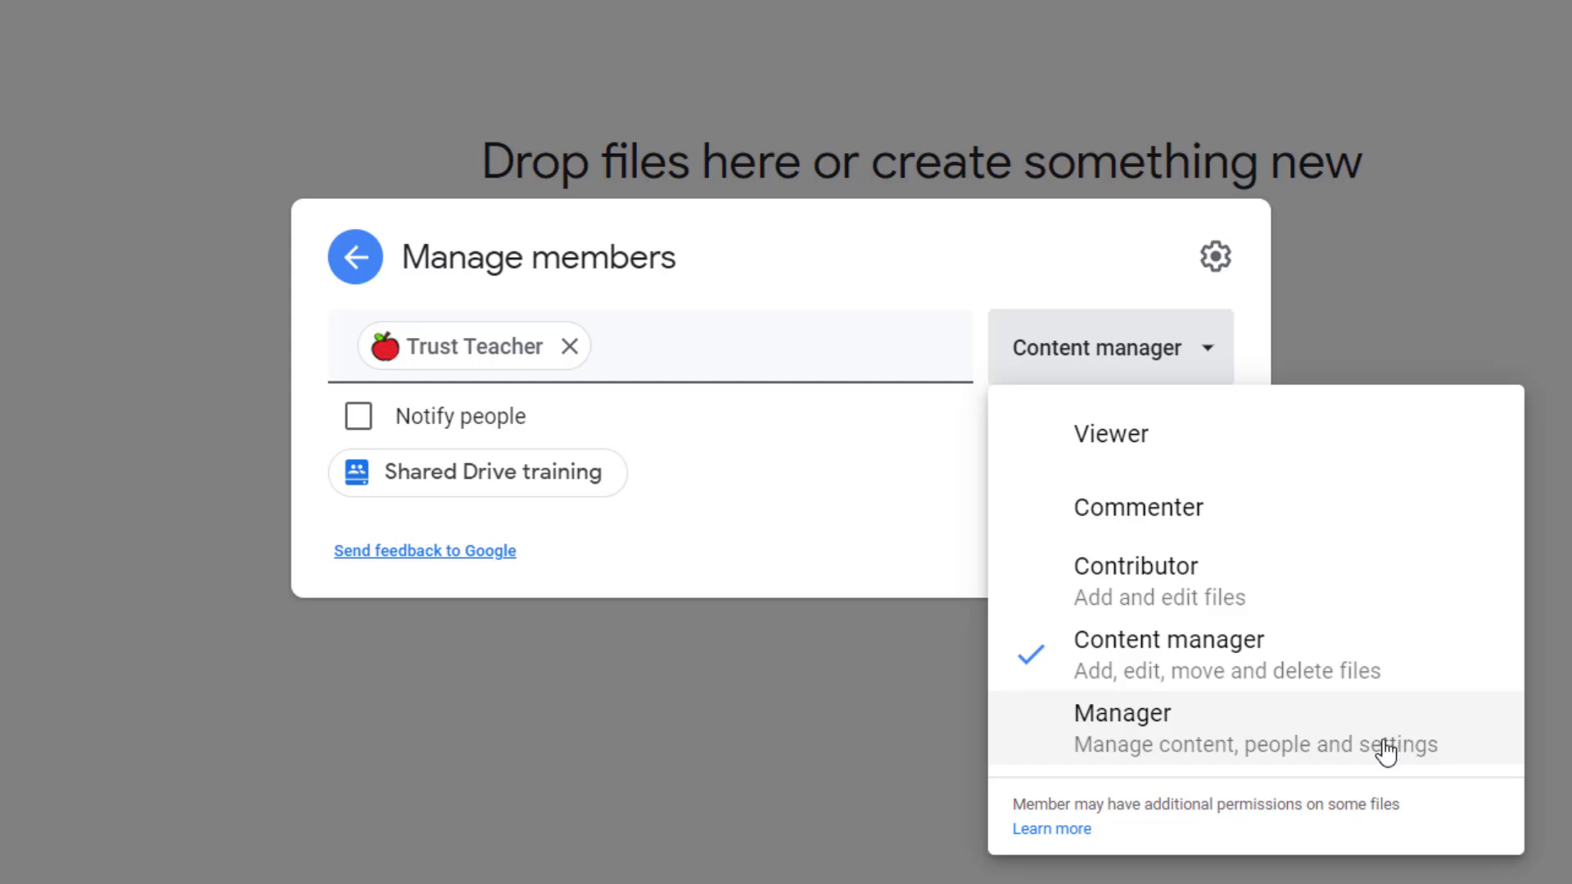
{"action": "left_click", "coordinate": [1155, 742]}
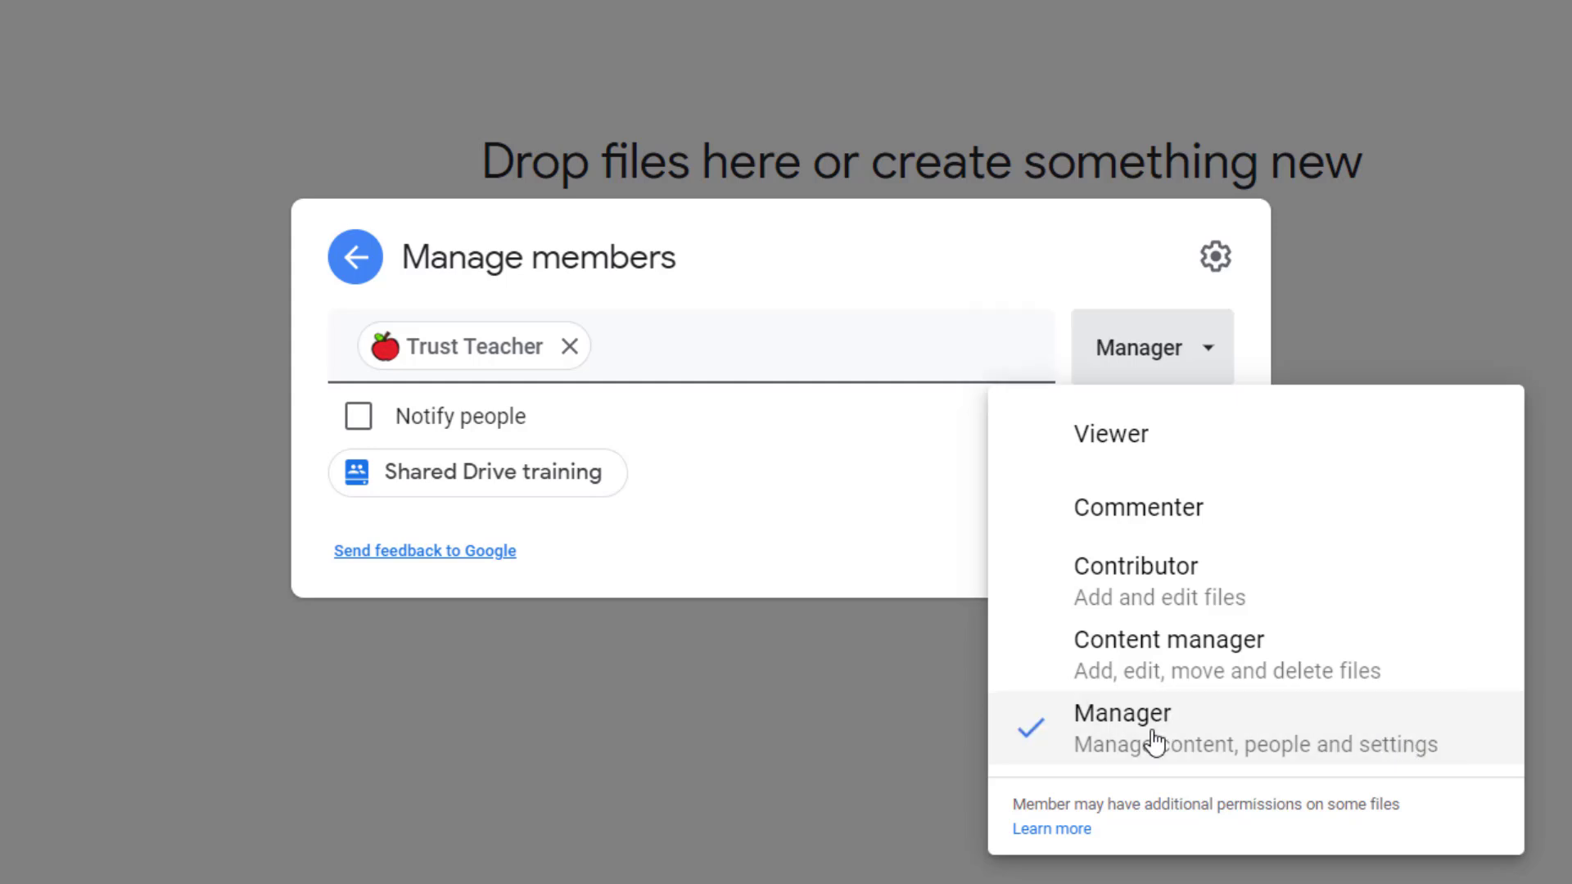
{"action": "left_click", "coordinate": [1172, 379]}
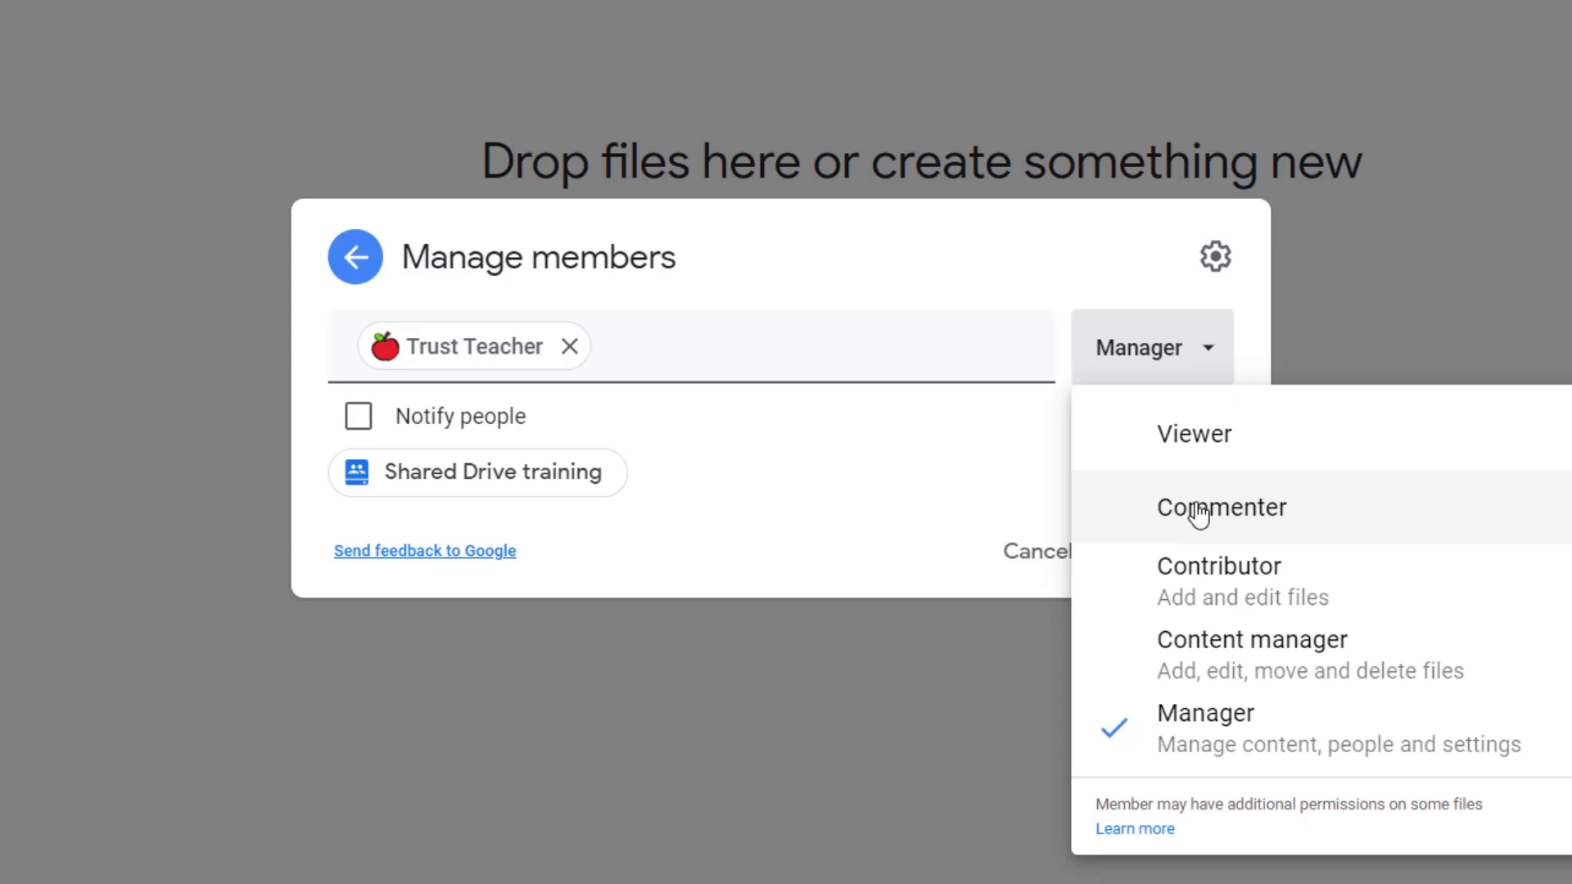
{"action": "left_click", "coordinate": [908, 479]}
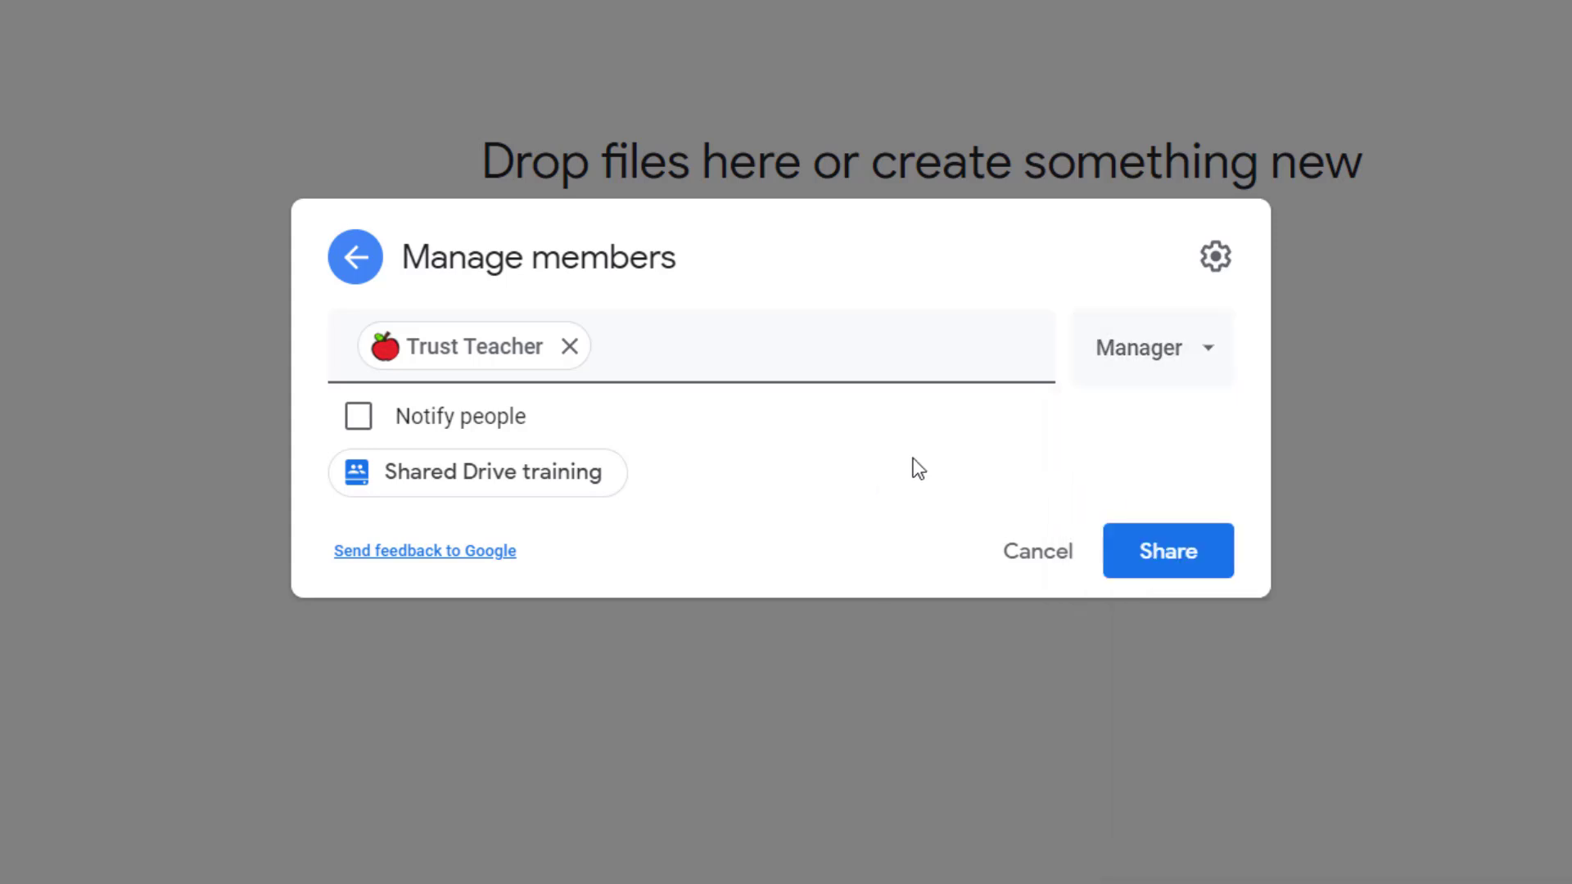
Review the Shared drive settings, then share so the teacher joins as Manager.
{"action": "left_click", "coordinate": [1218, 276]}
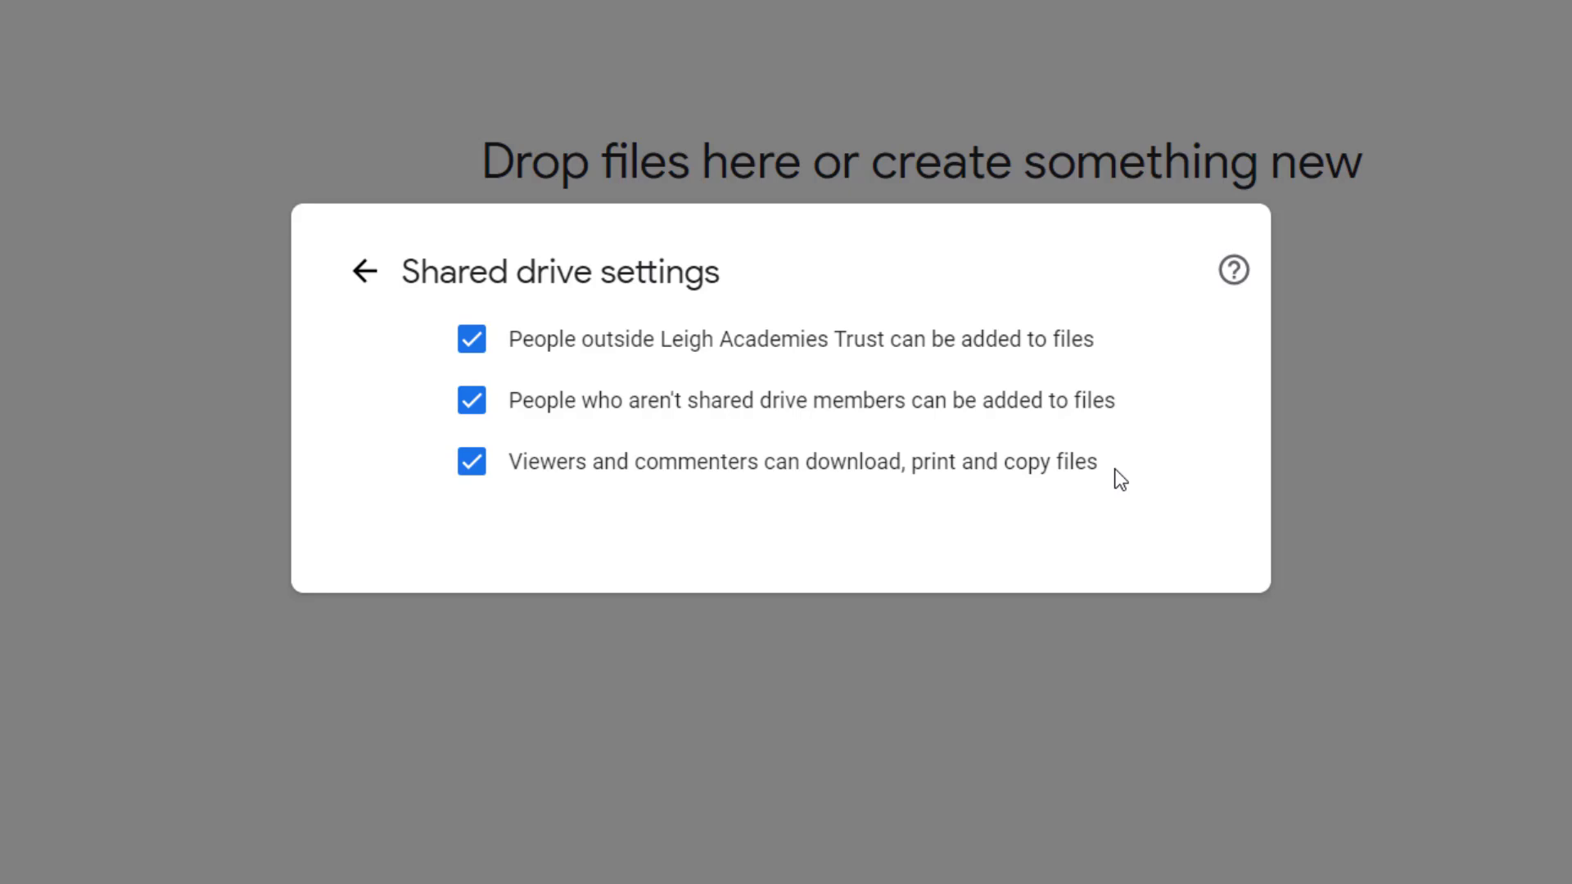
{"action": "left_click", "coordinate": [365, 273]}
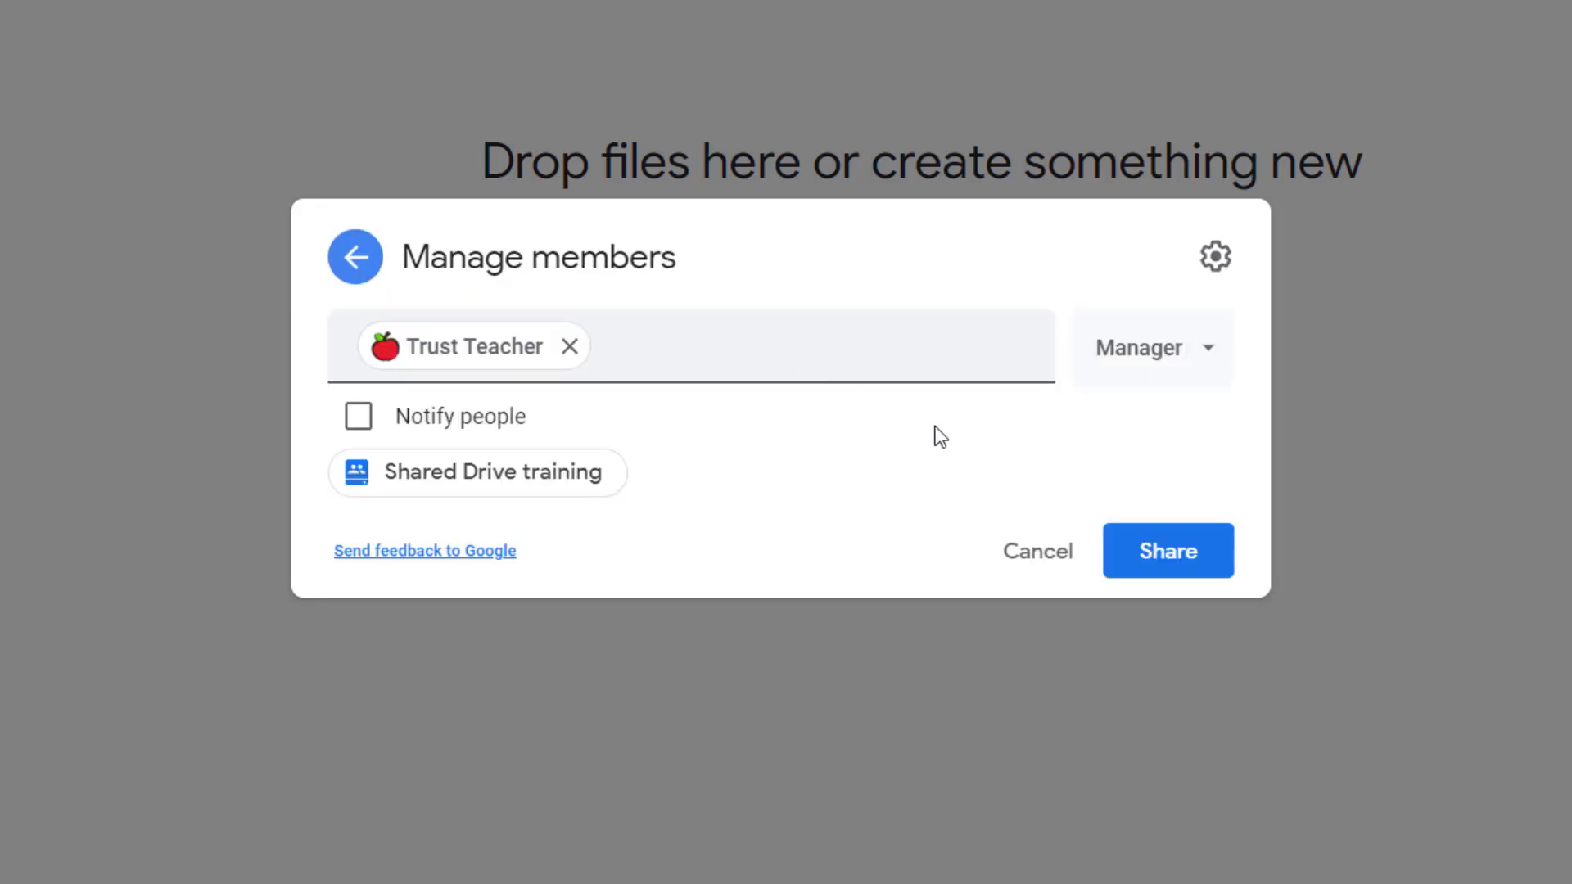
{"action": "left_click", "coordinate": [1171, 557]}
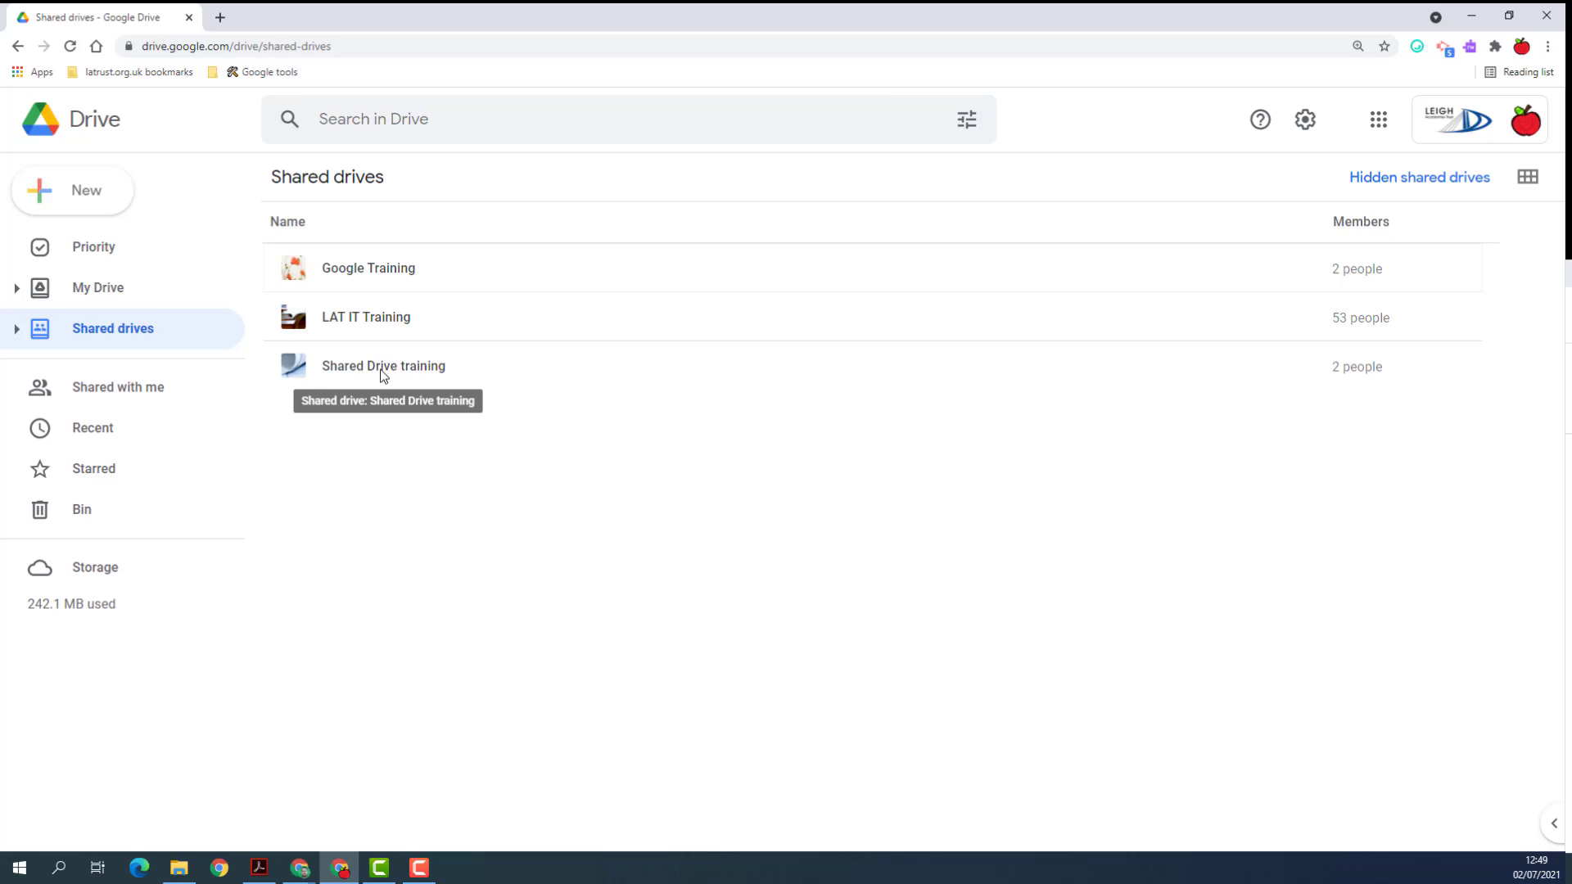
{"action": "left_click", "coordinate": [383, 373]}
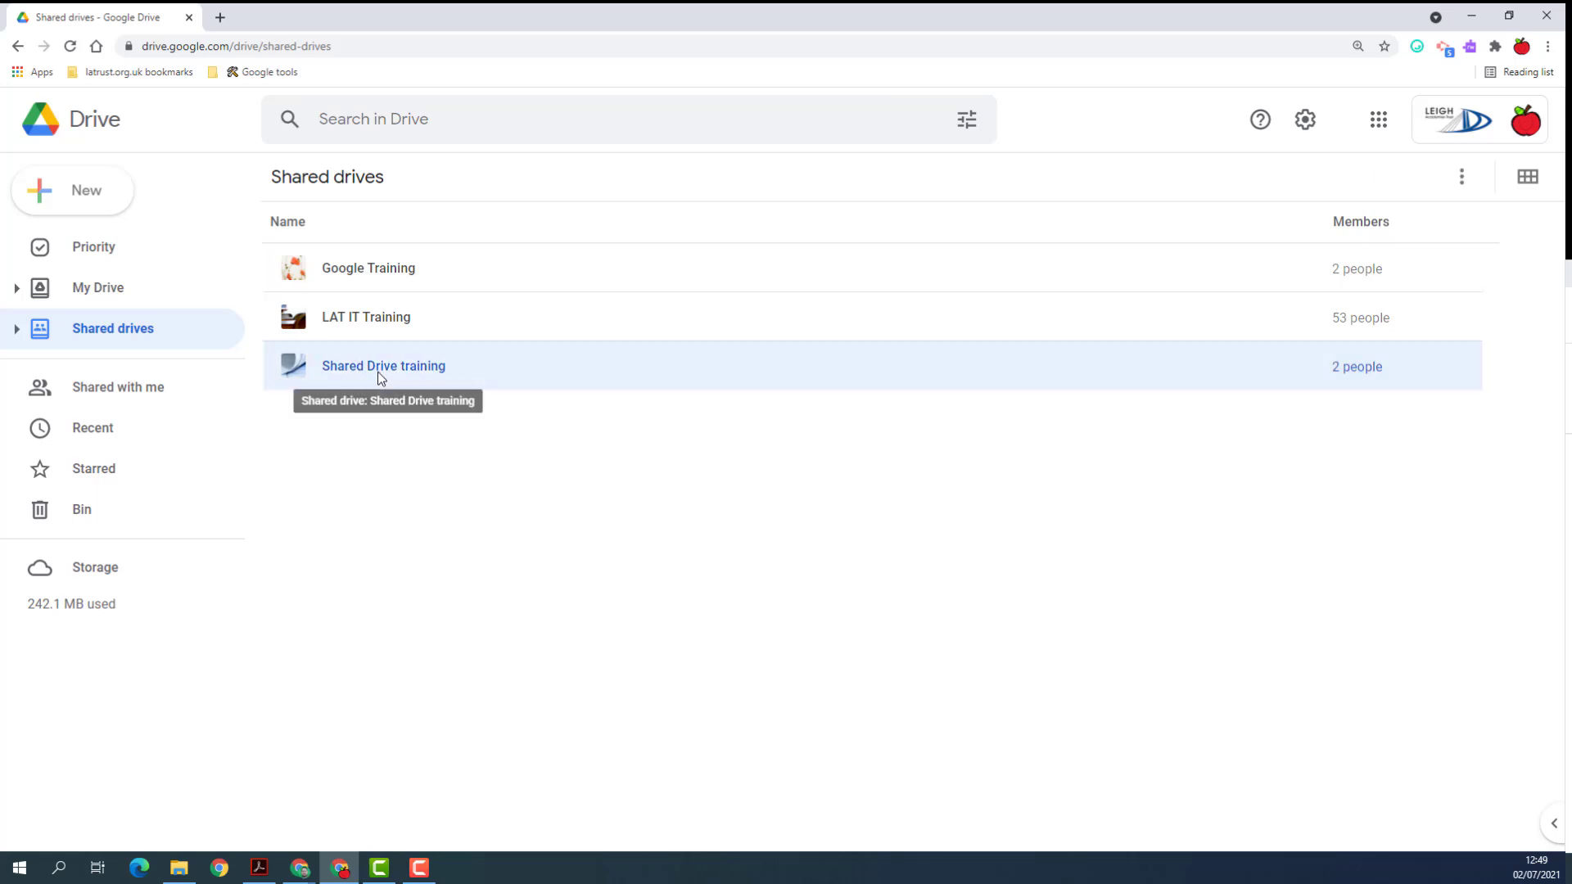
{"action": "double_click", "coordinate": [380, 371]}
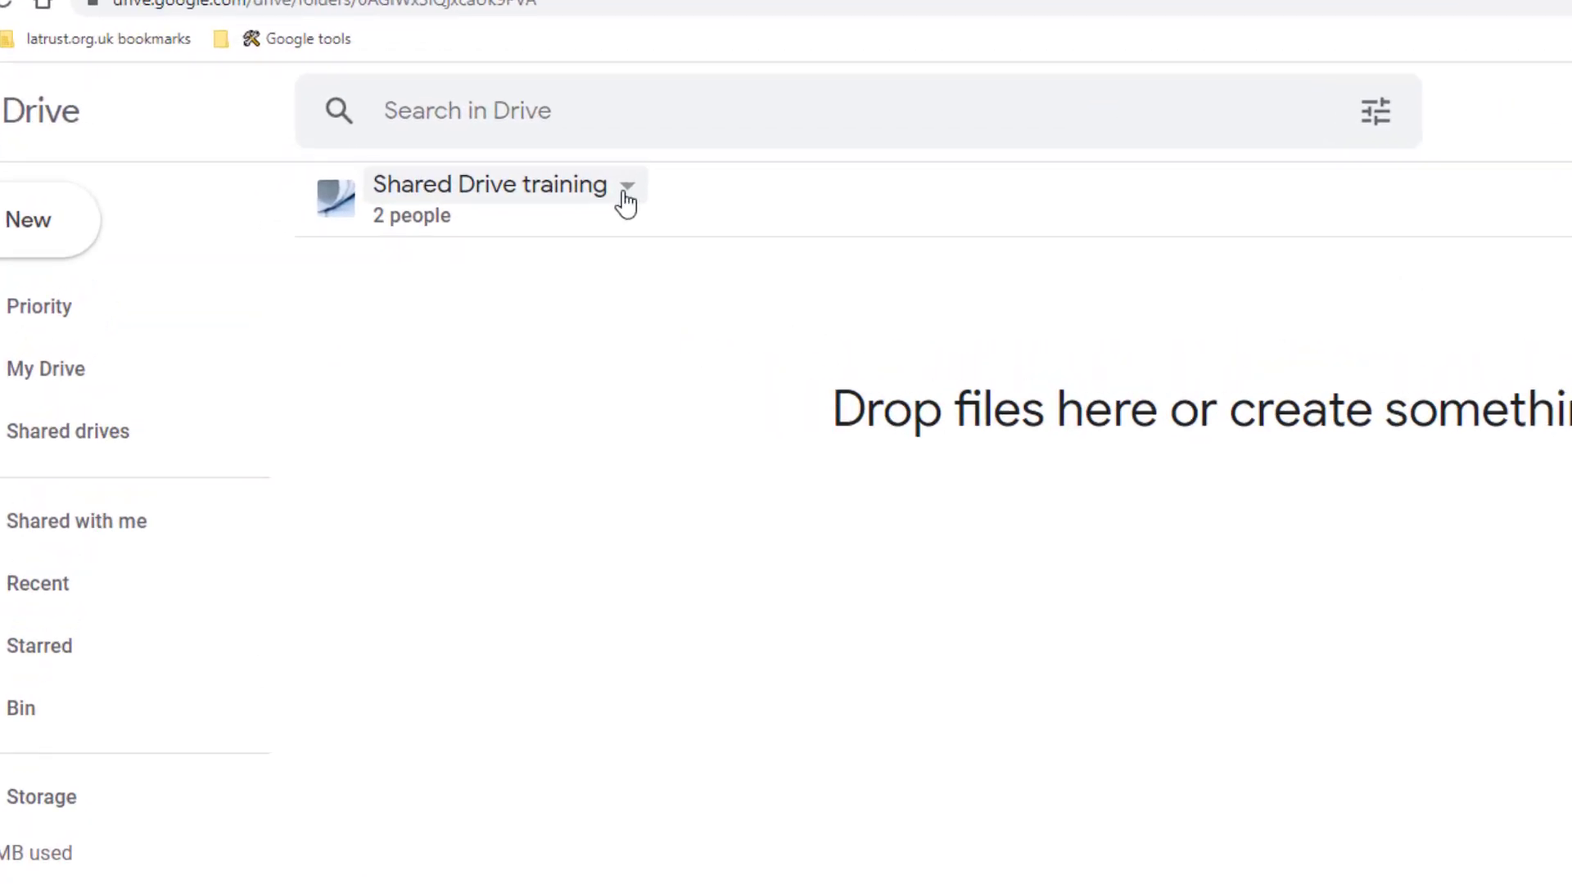
{"action": "left_click", "coordinate": [659, 191]}
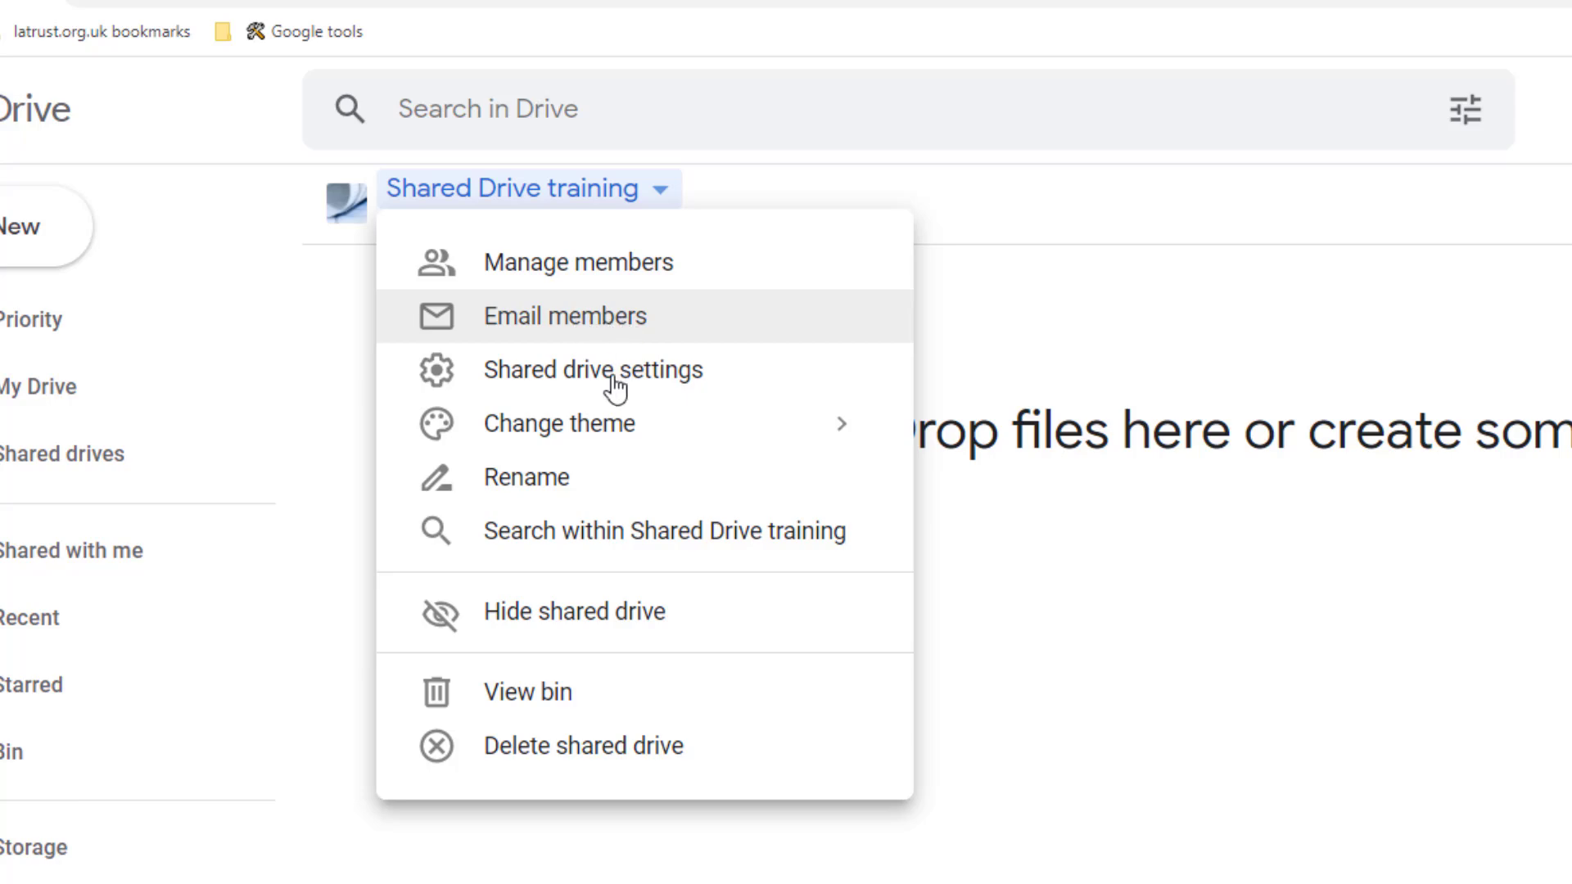
{"action": "mouse_move", "coordinate": [611, 430]}
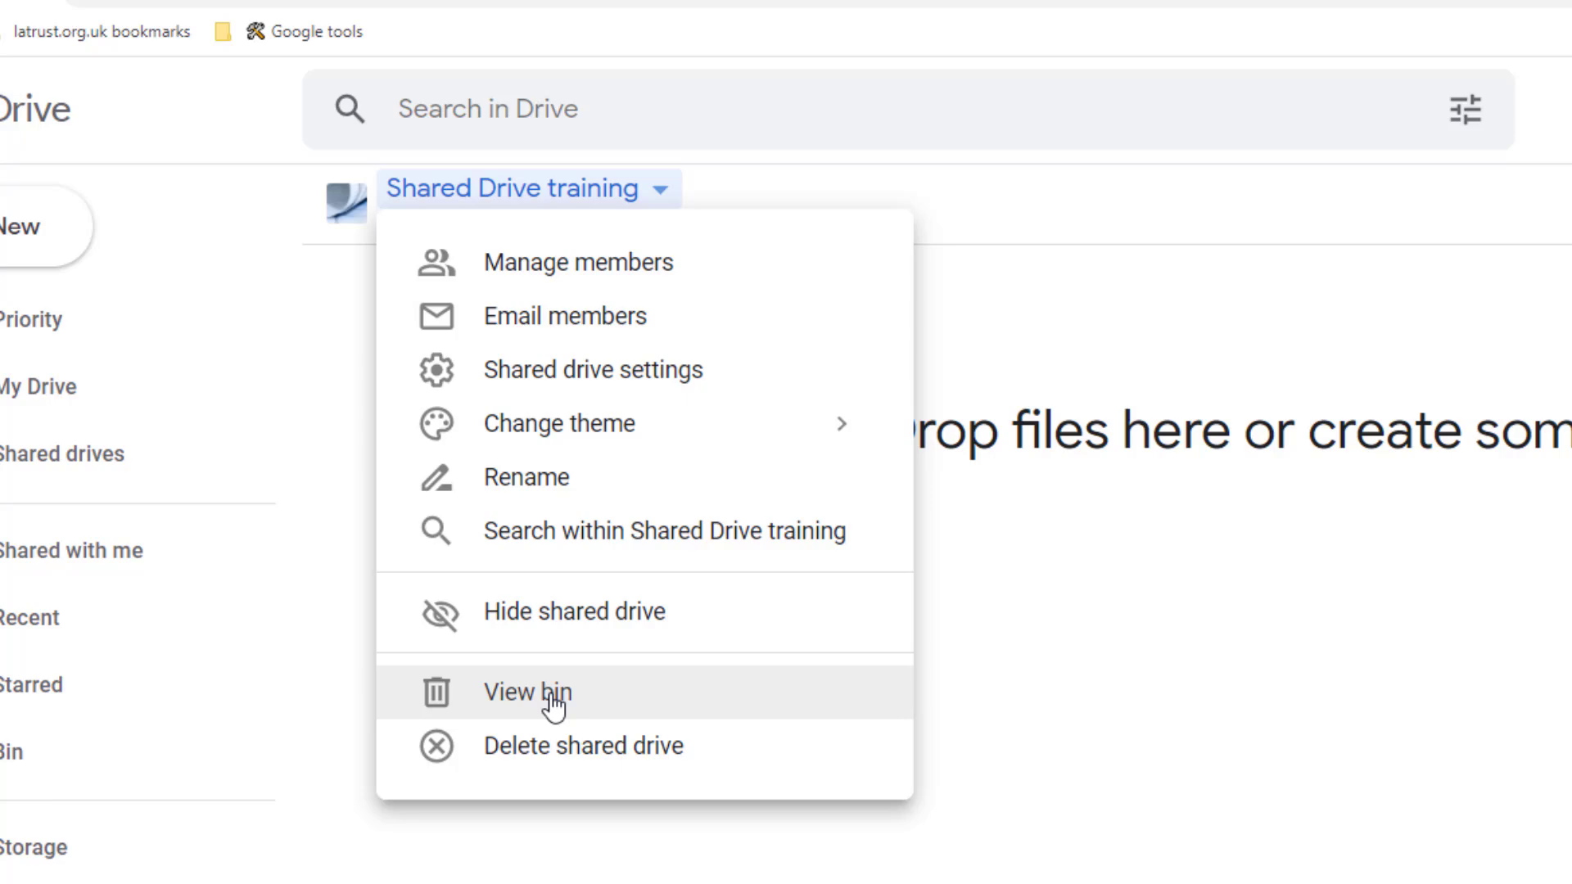
{"action": "left_click", "coordinate": [554, 696]}
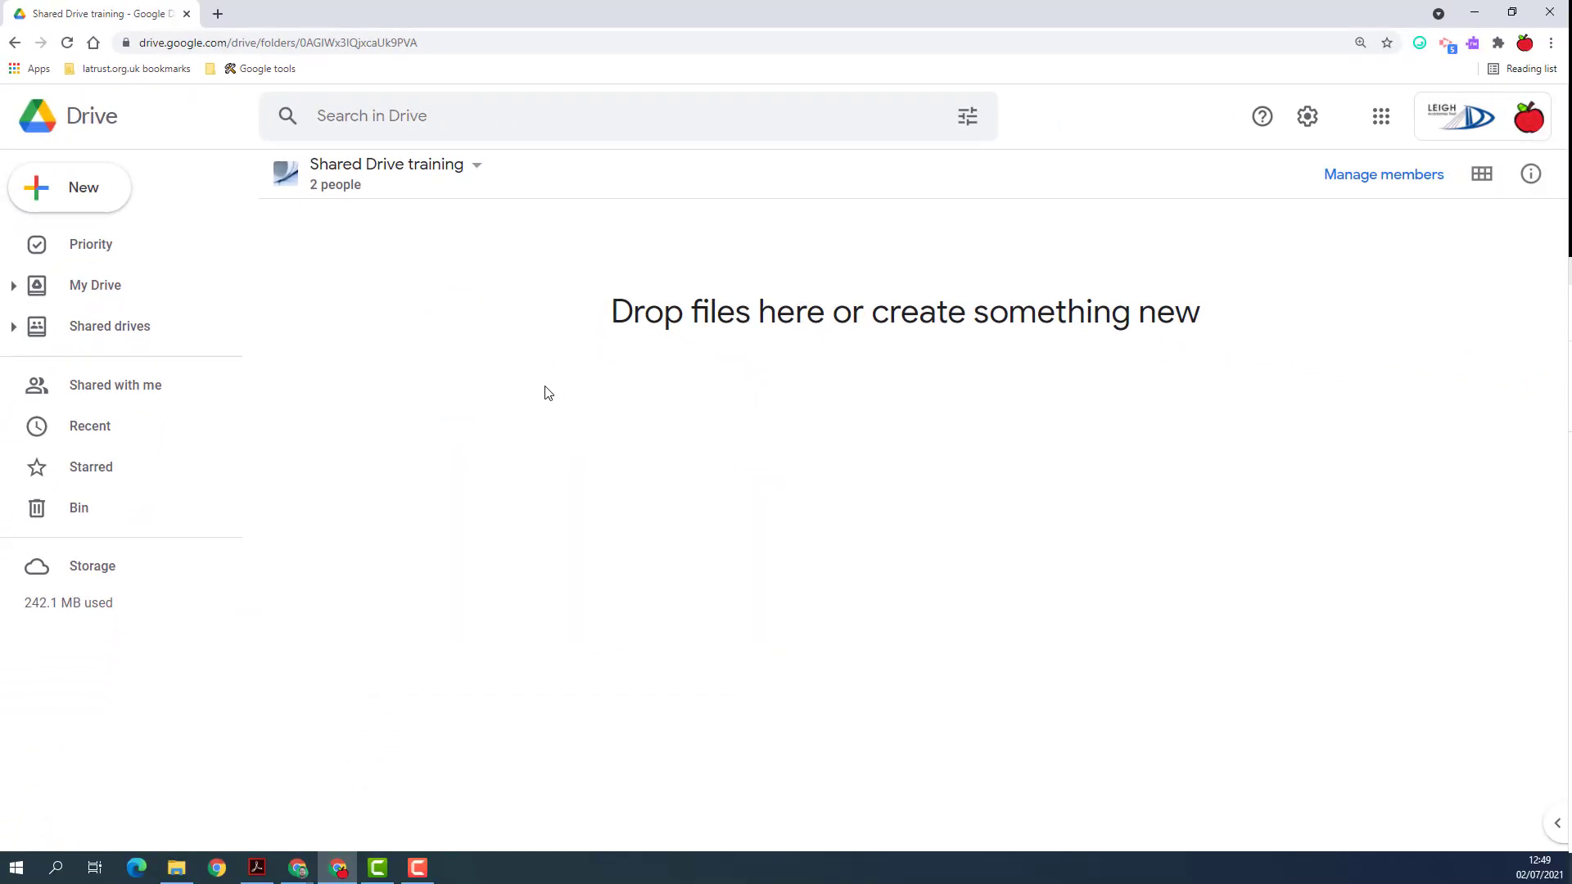
Open the New menu to view its create and upload choices.
{"action": "left_click", "coordinate": [72, 203]}
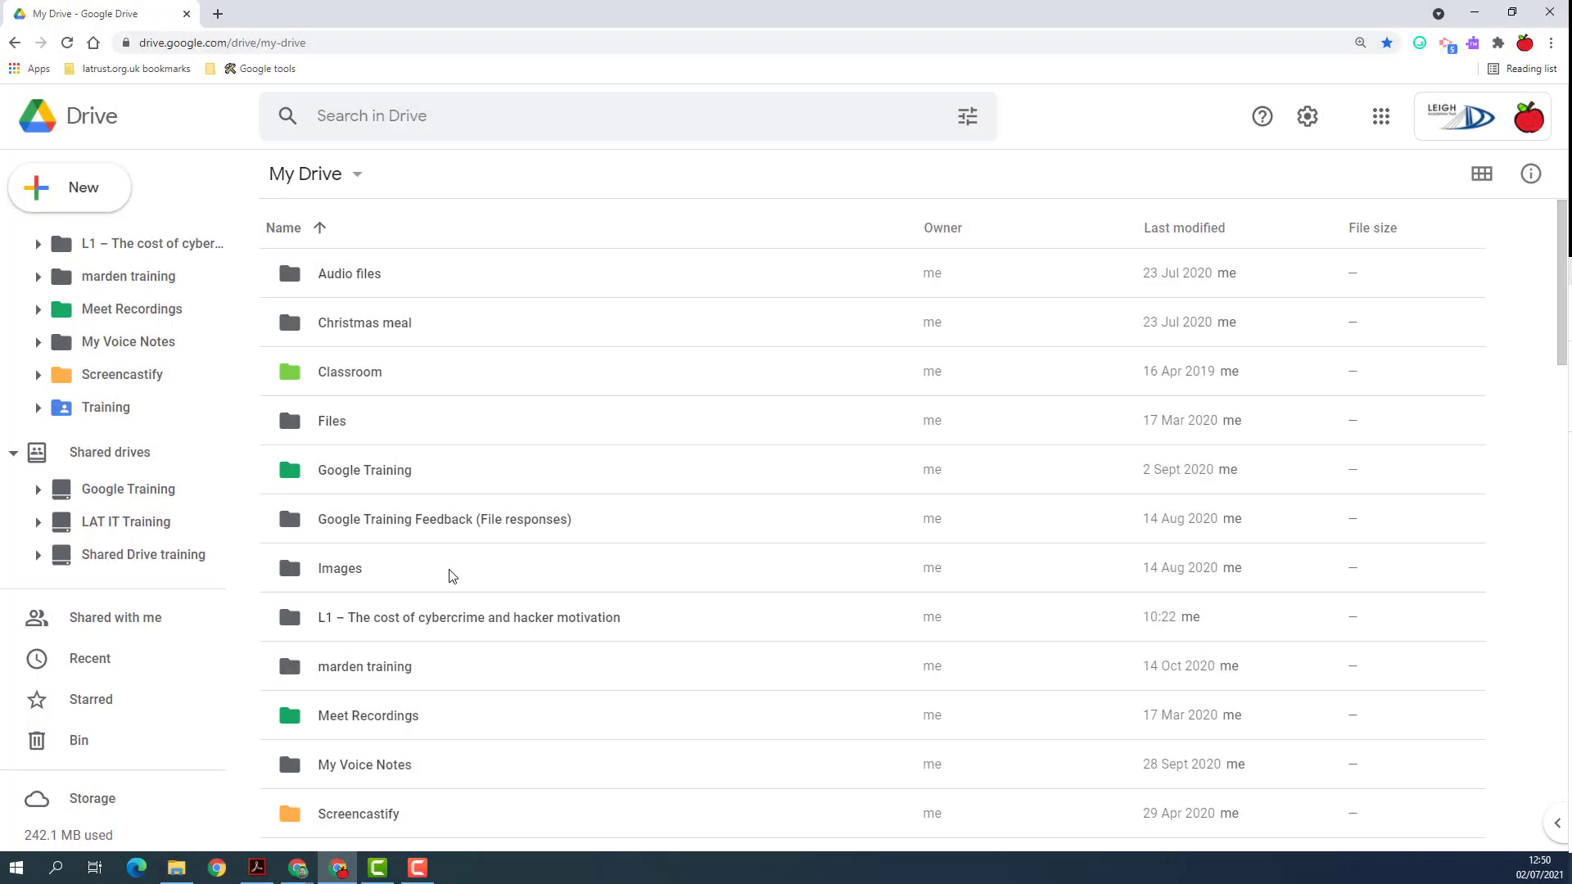
Move About-Me-Eliston-Button-Blog-Banner.jpg into Shared Drive training, then drag the Training folder there too.
{"action": "scroll", "coordinate": [449, 578], "scroll_direction": "down", "scroll_amount": 1}
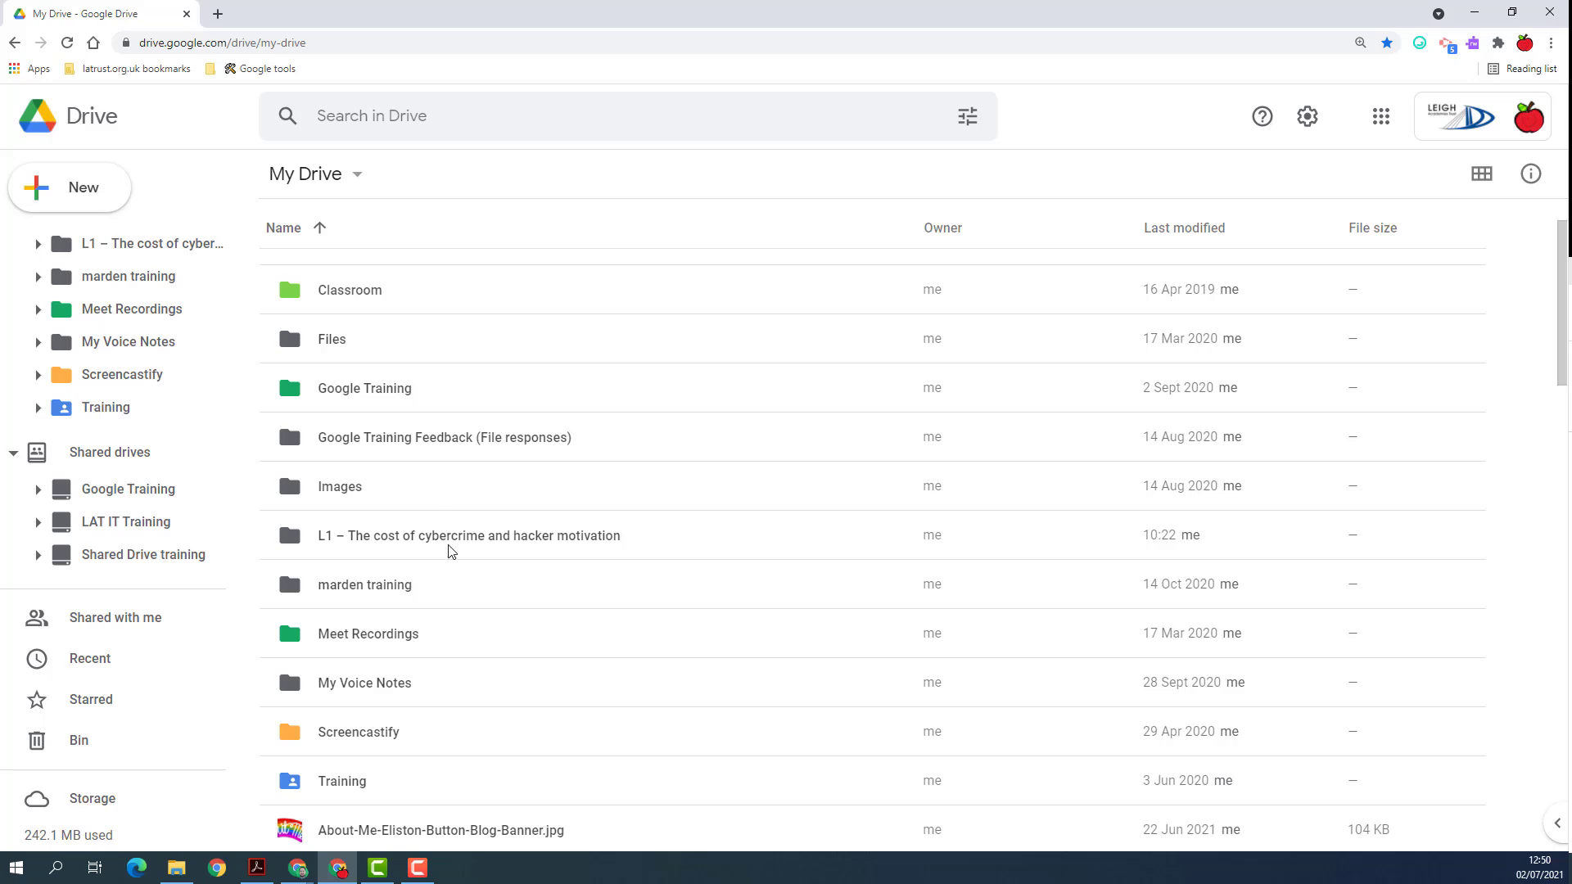
{"action": "scroll", "coordinate": [449, 551], "scroll_direction": "down", "scroll_amount": 2}
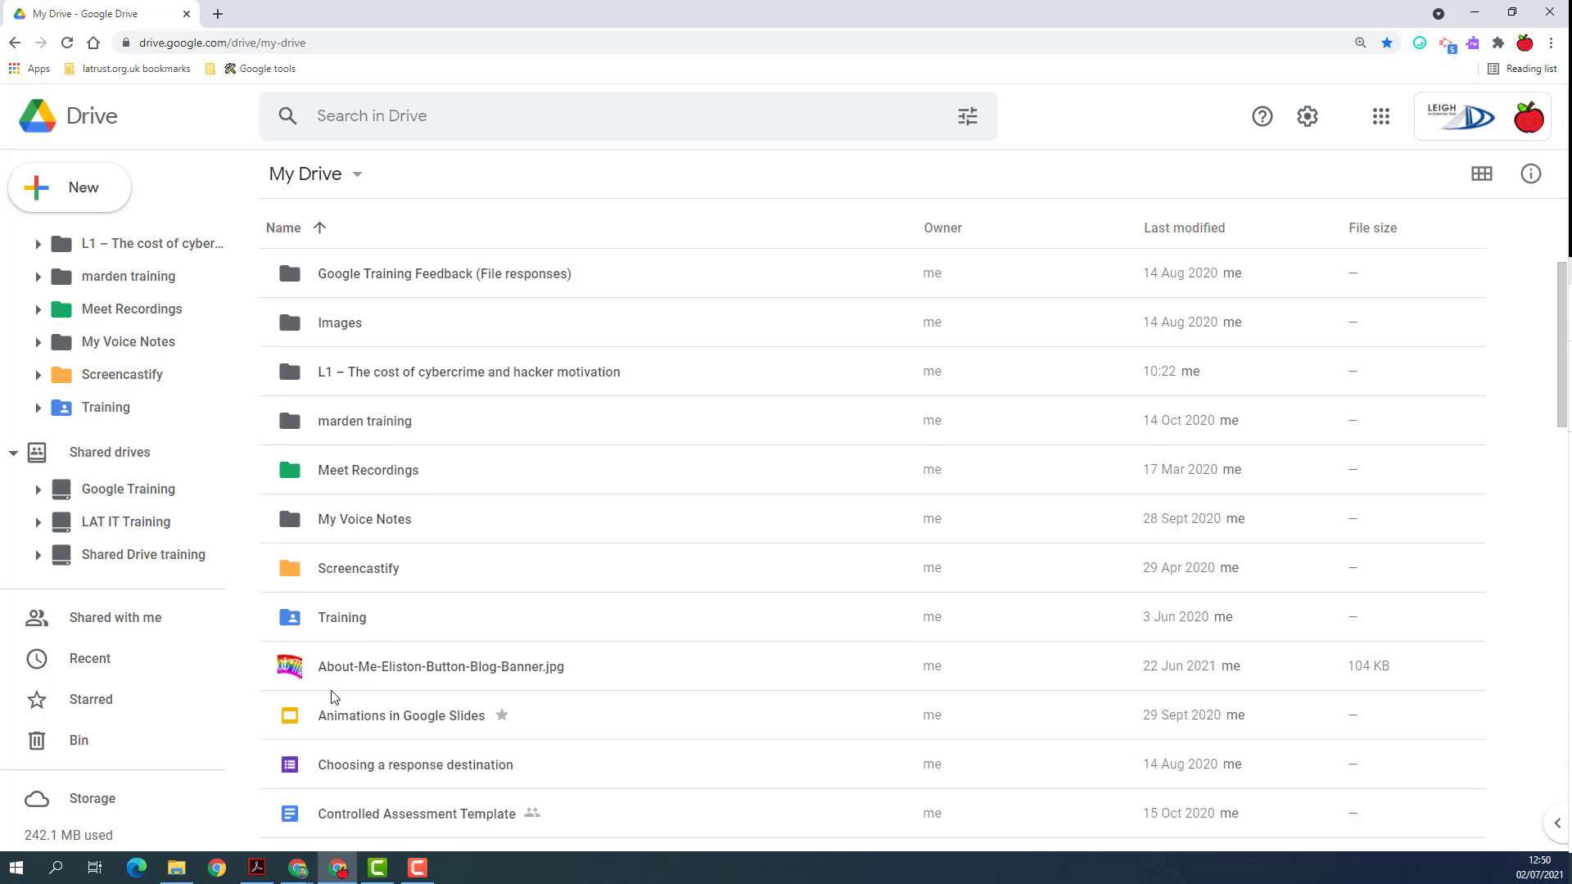
{"action": "right_click", "coordinate": [377, 673]}
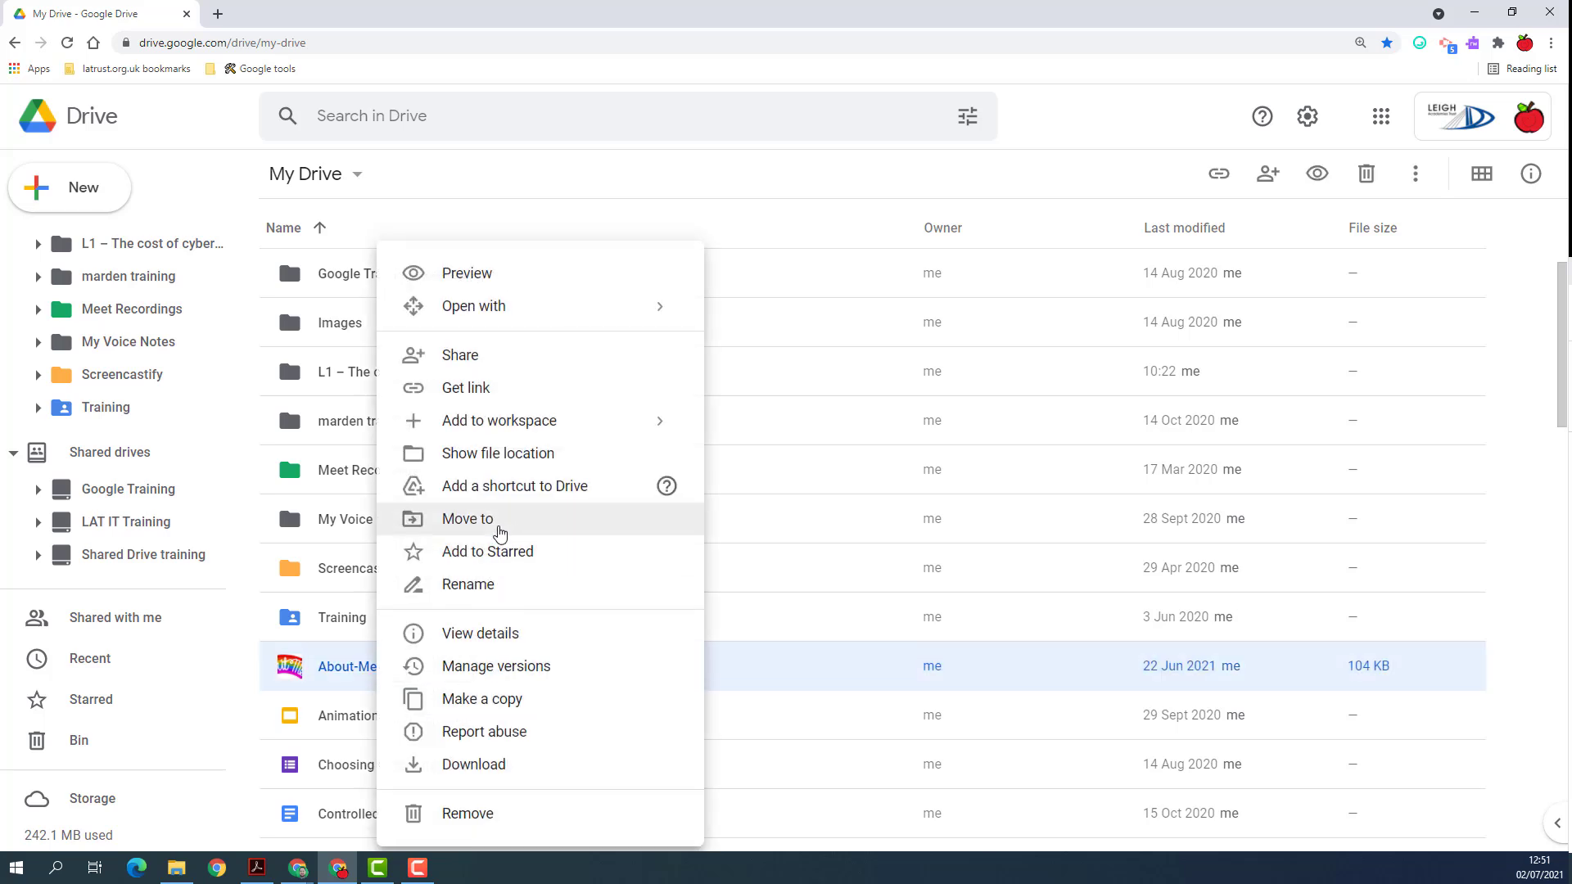
{"action": "left_click", "coordinate": [346, 680]}
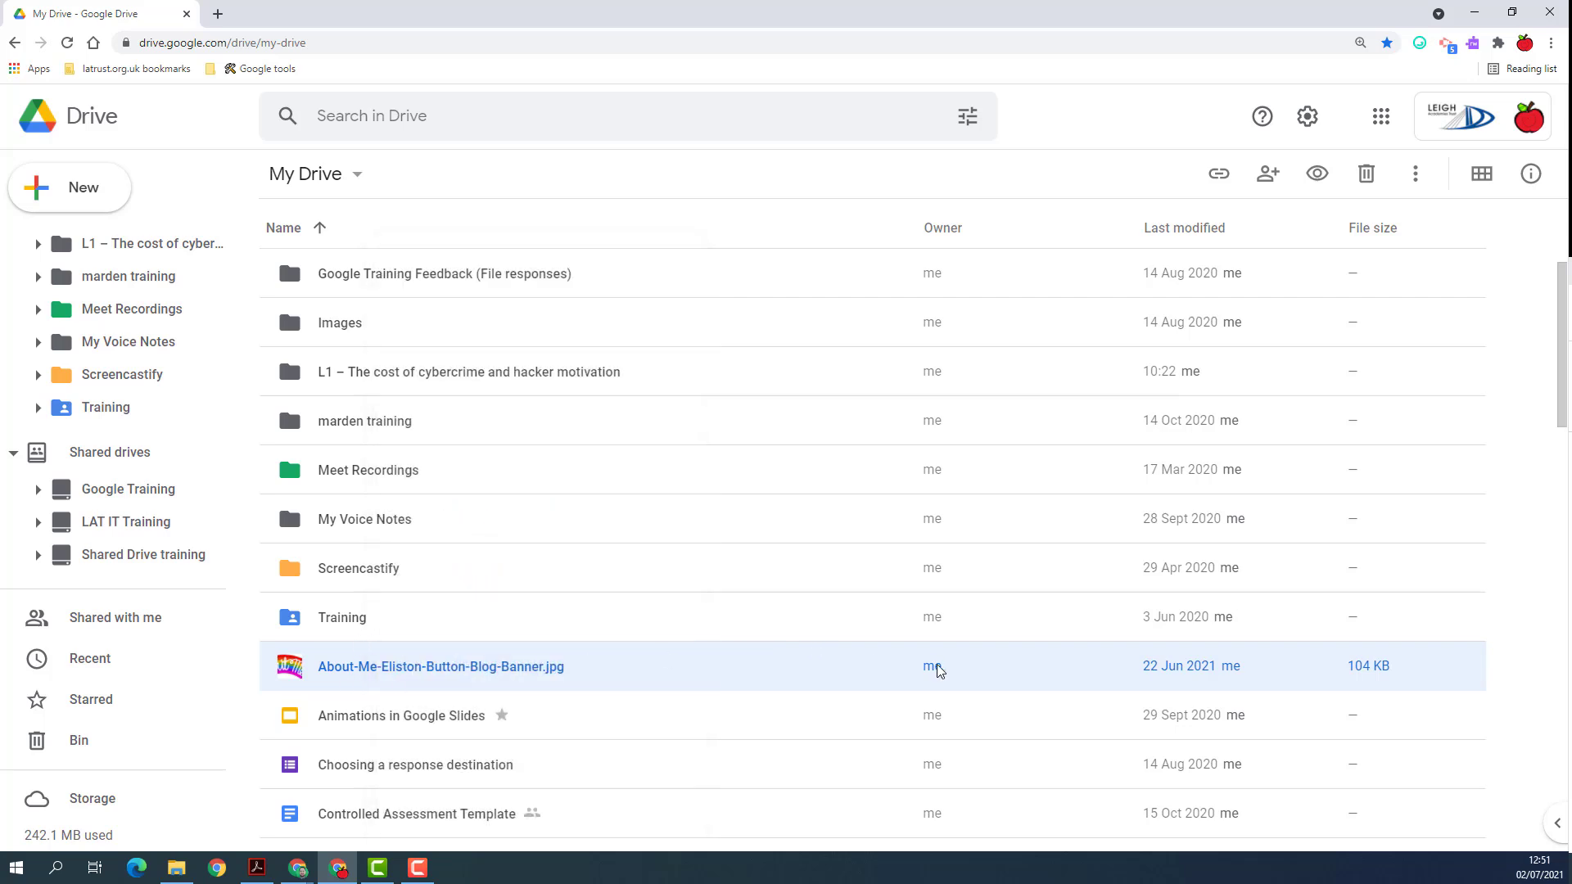
{"action": "left_click_drag", "start_coordinate": [353, 670], "coordinate": [149, 560]}
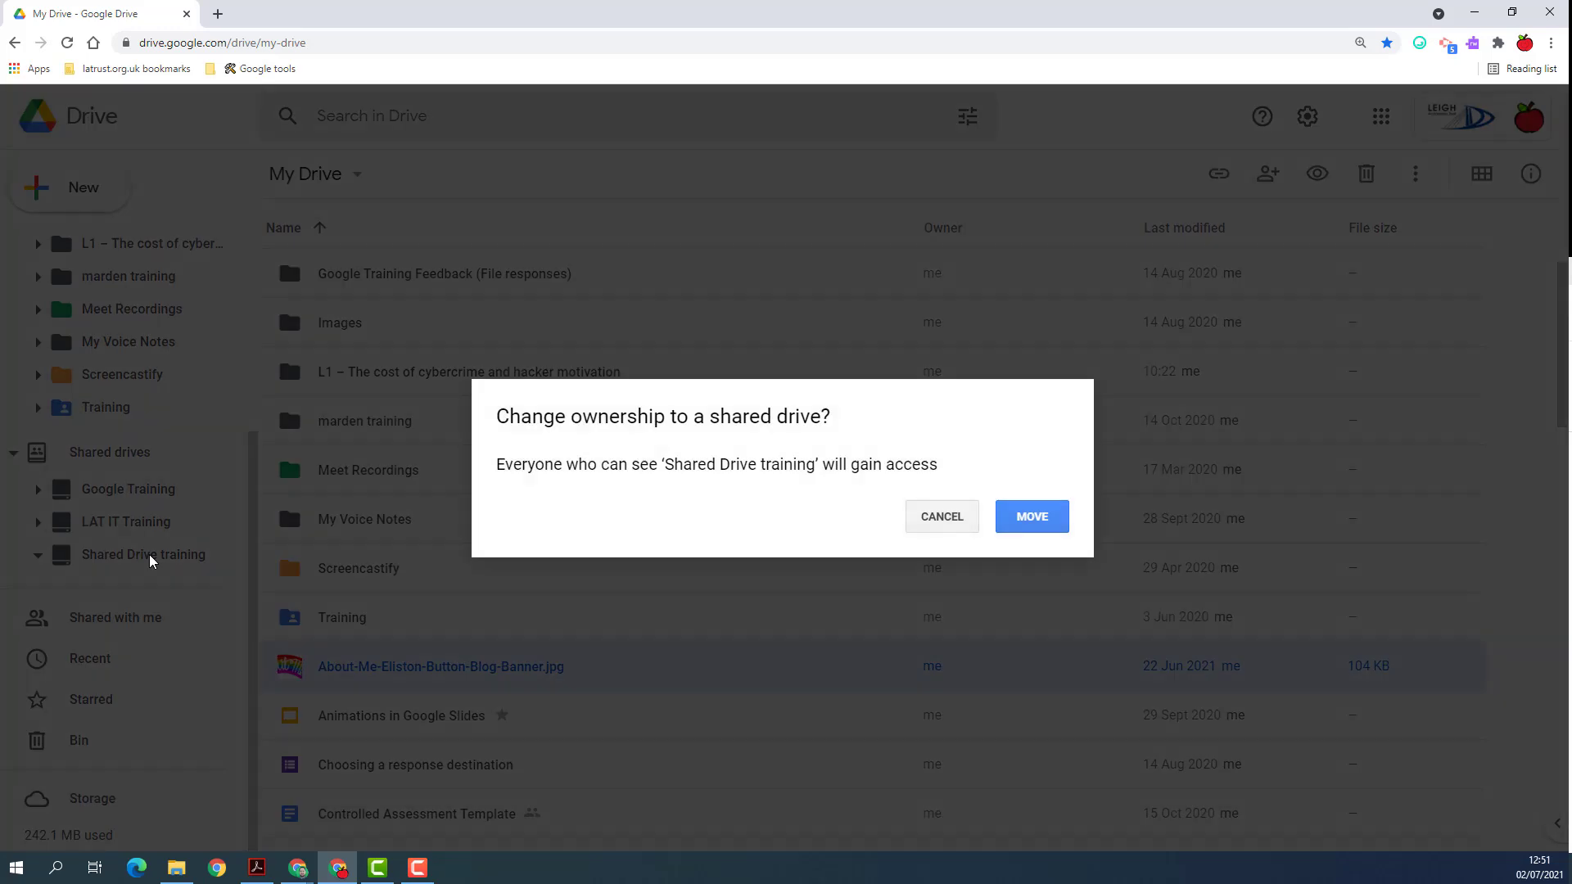
{"action": "left_click", "coordinate": [1040, 524]}
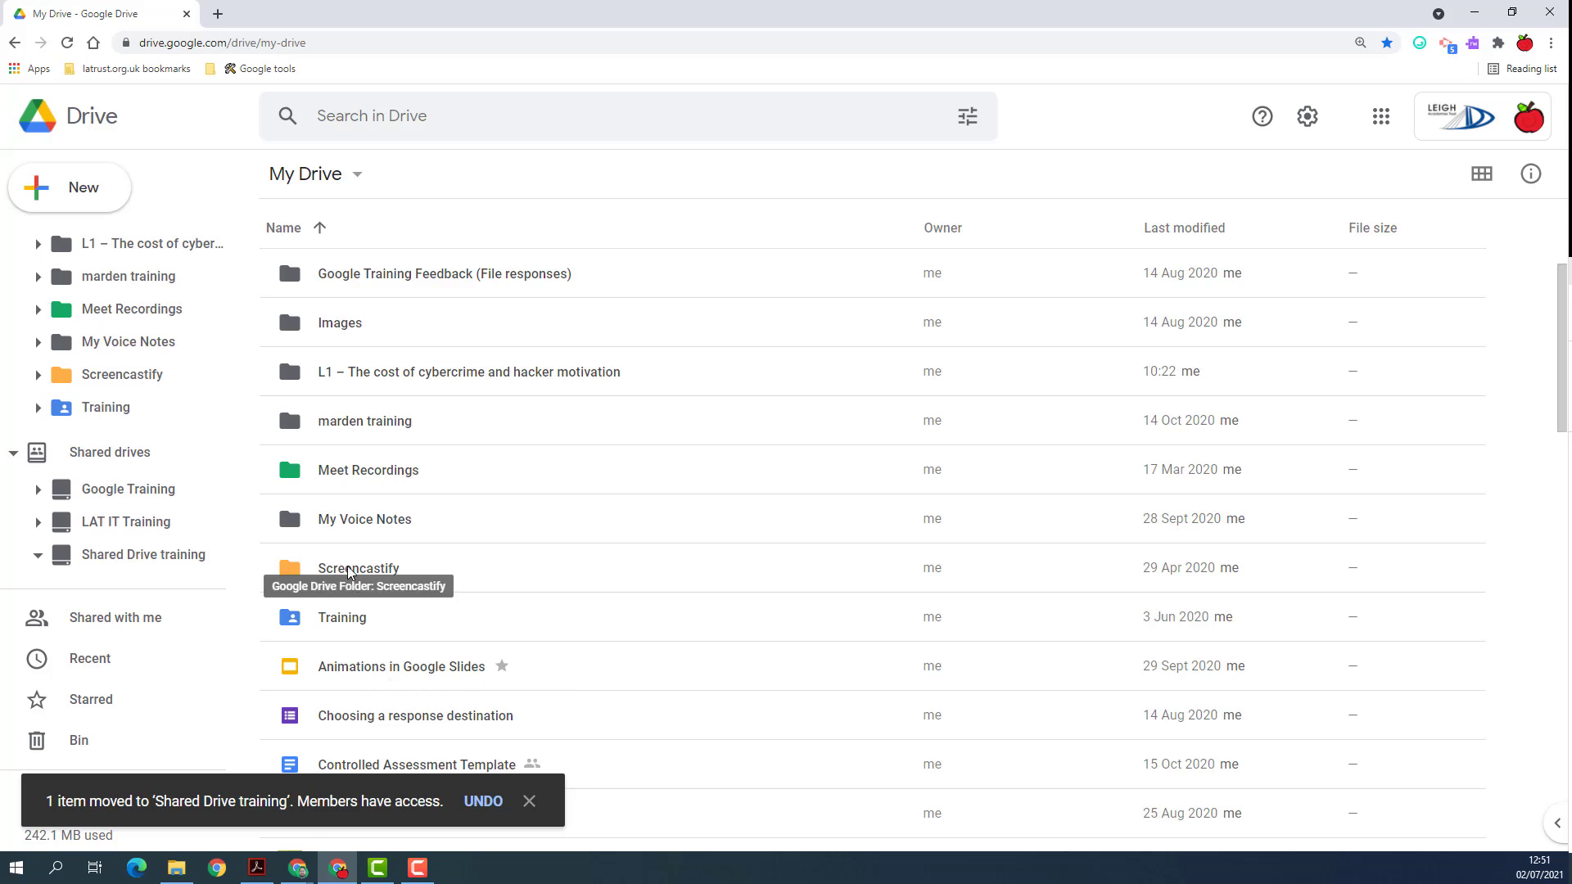
{"action": "left_click_drag", "start_coordinate": [343, 619], "coordinate": [139, 559]}
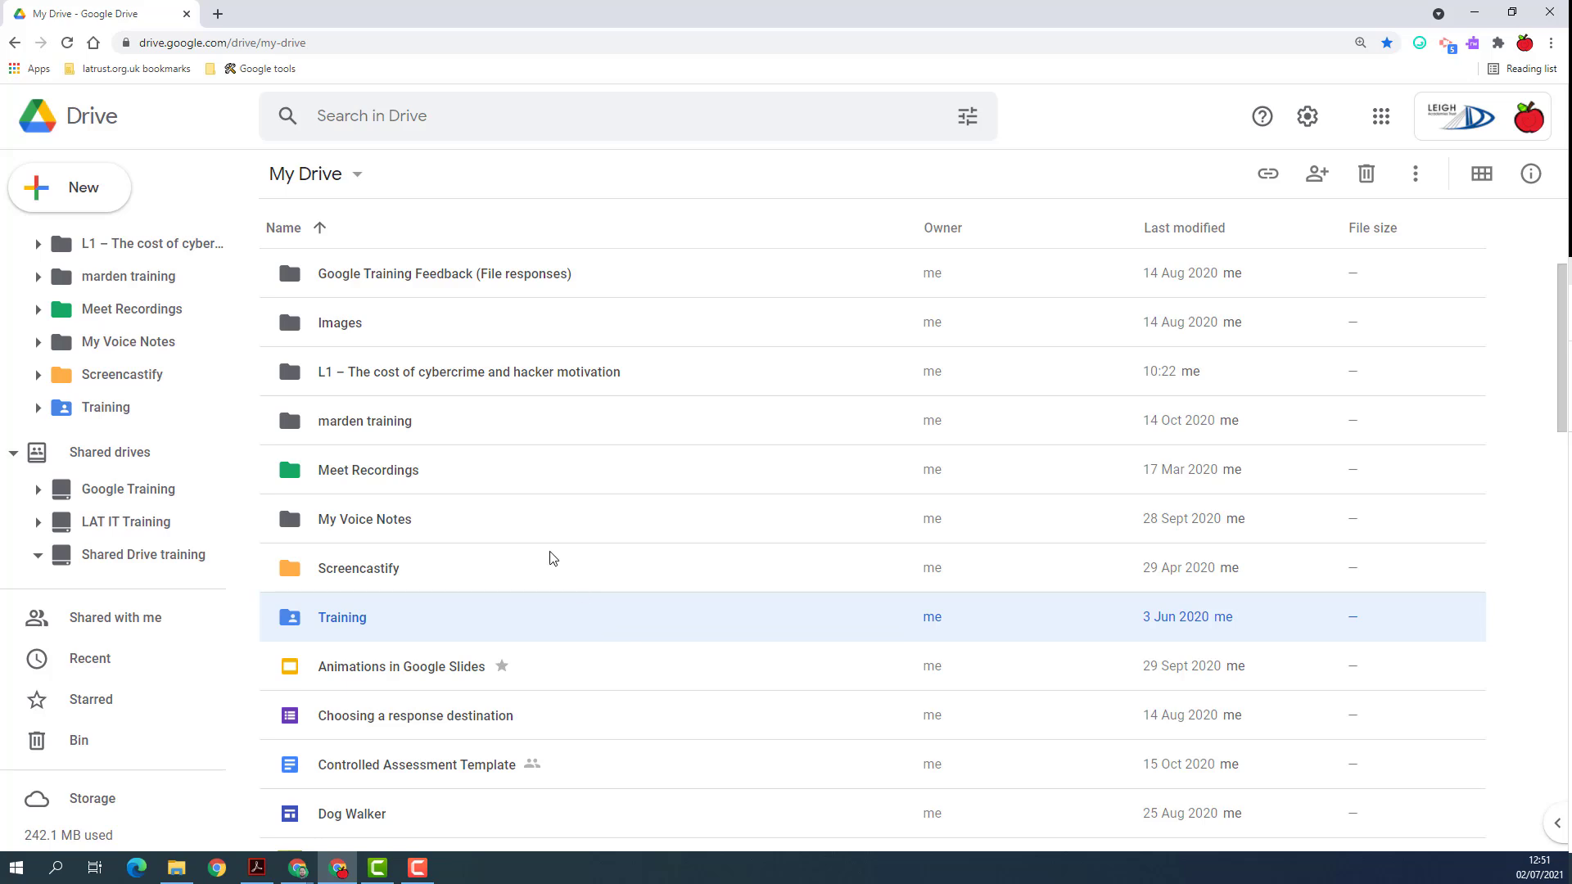
Download the L1 cybercrime folder as a zip file.
{"action": "right_click", "coordinate": [419, 380]}
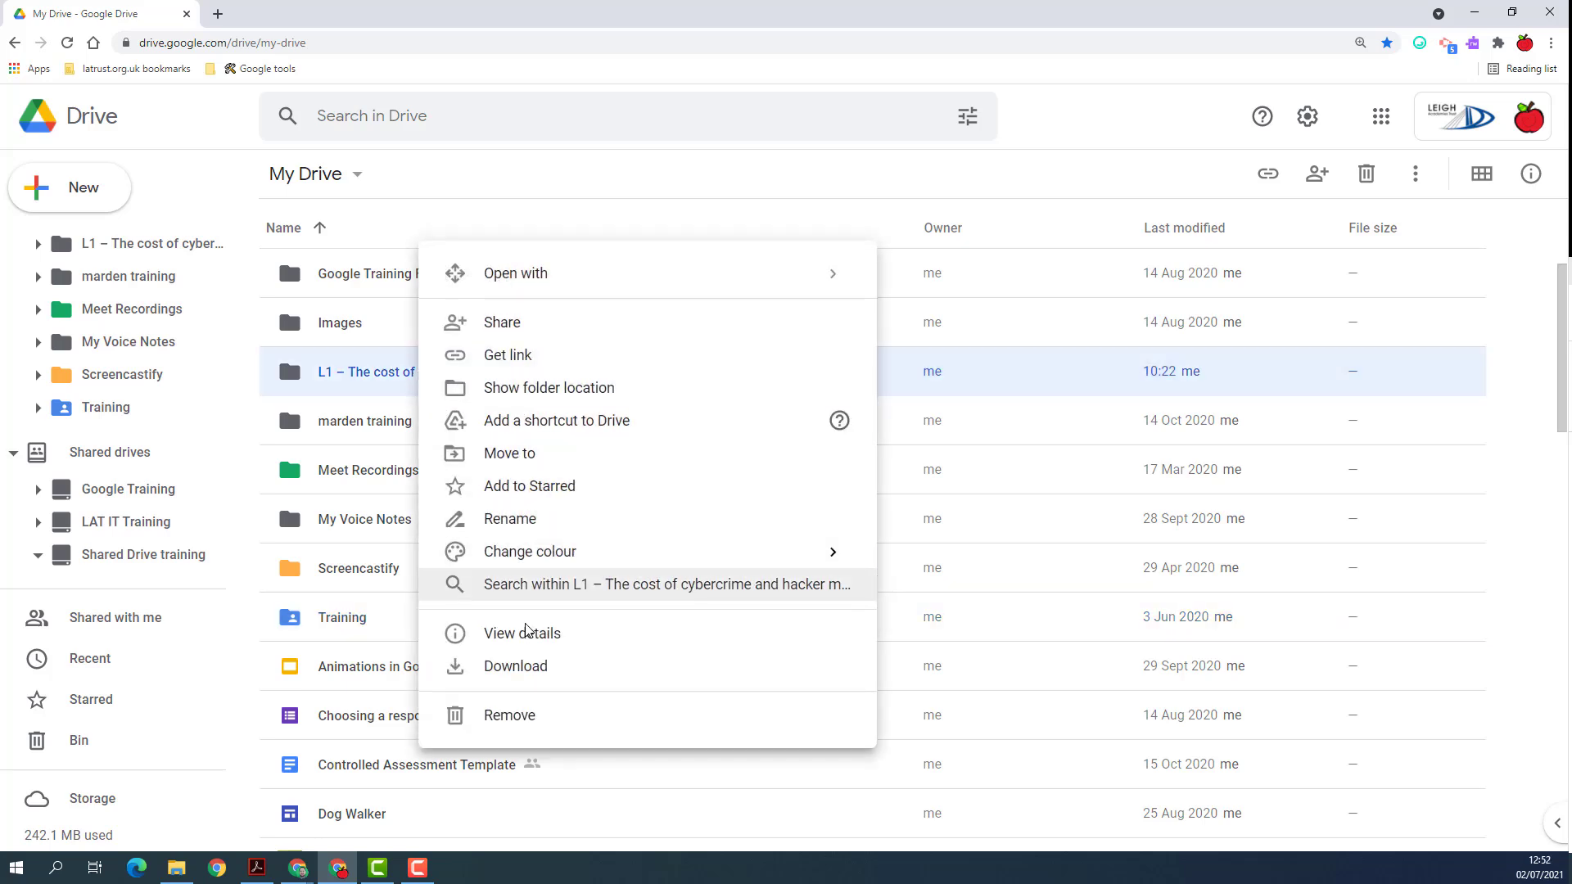
{"action": "left_click", "coordinate": [516, 669]}
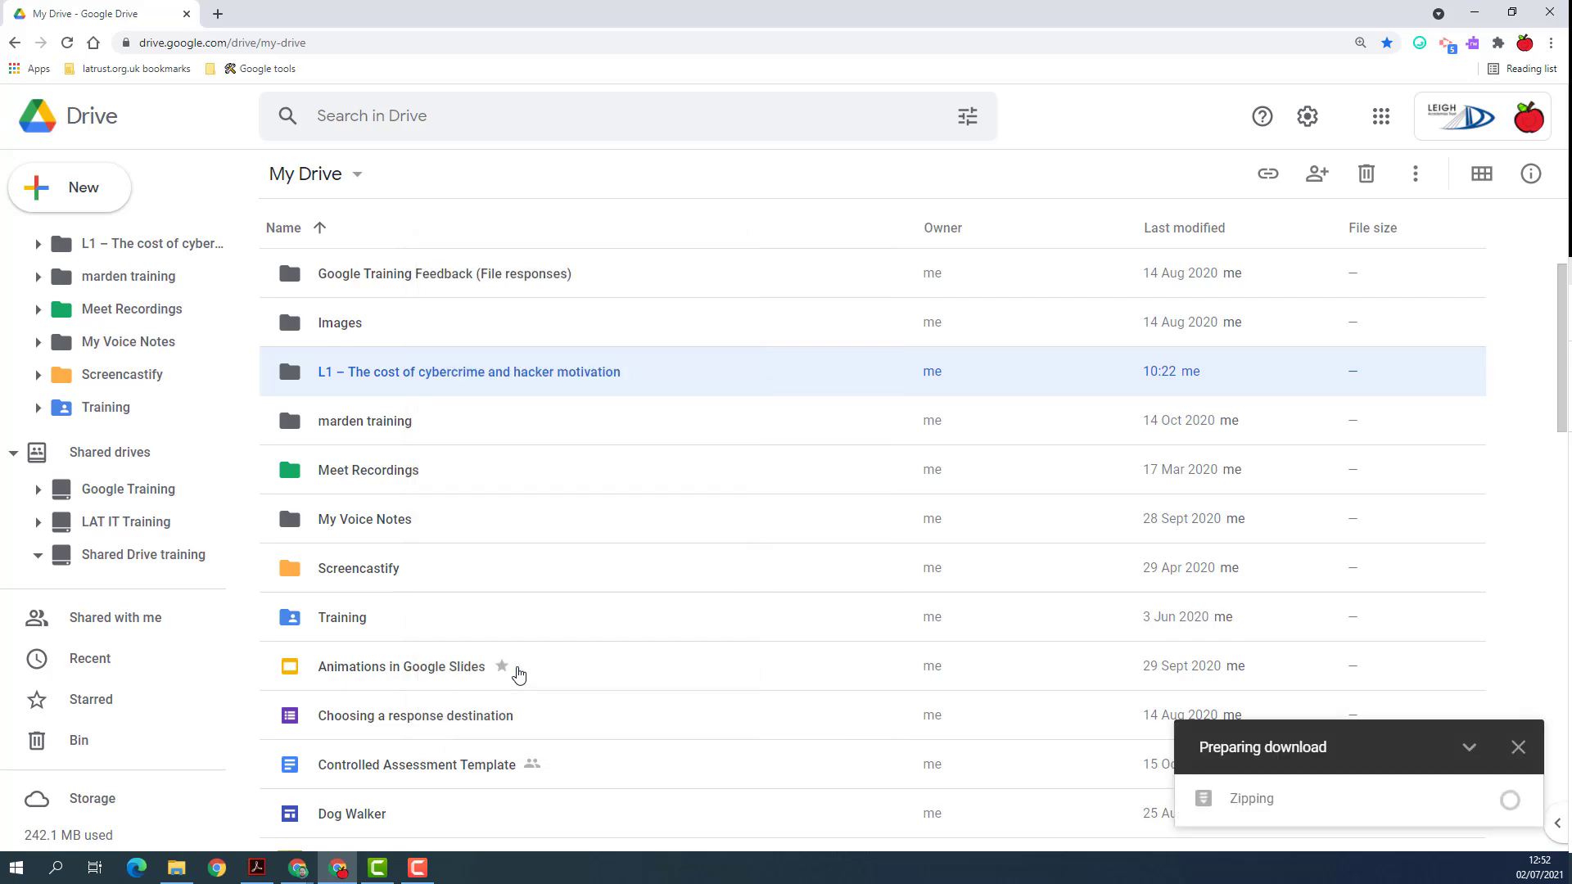
{"action": "mouse_move", "coordinate": [1248, 815]}
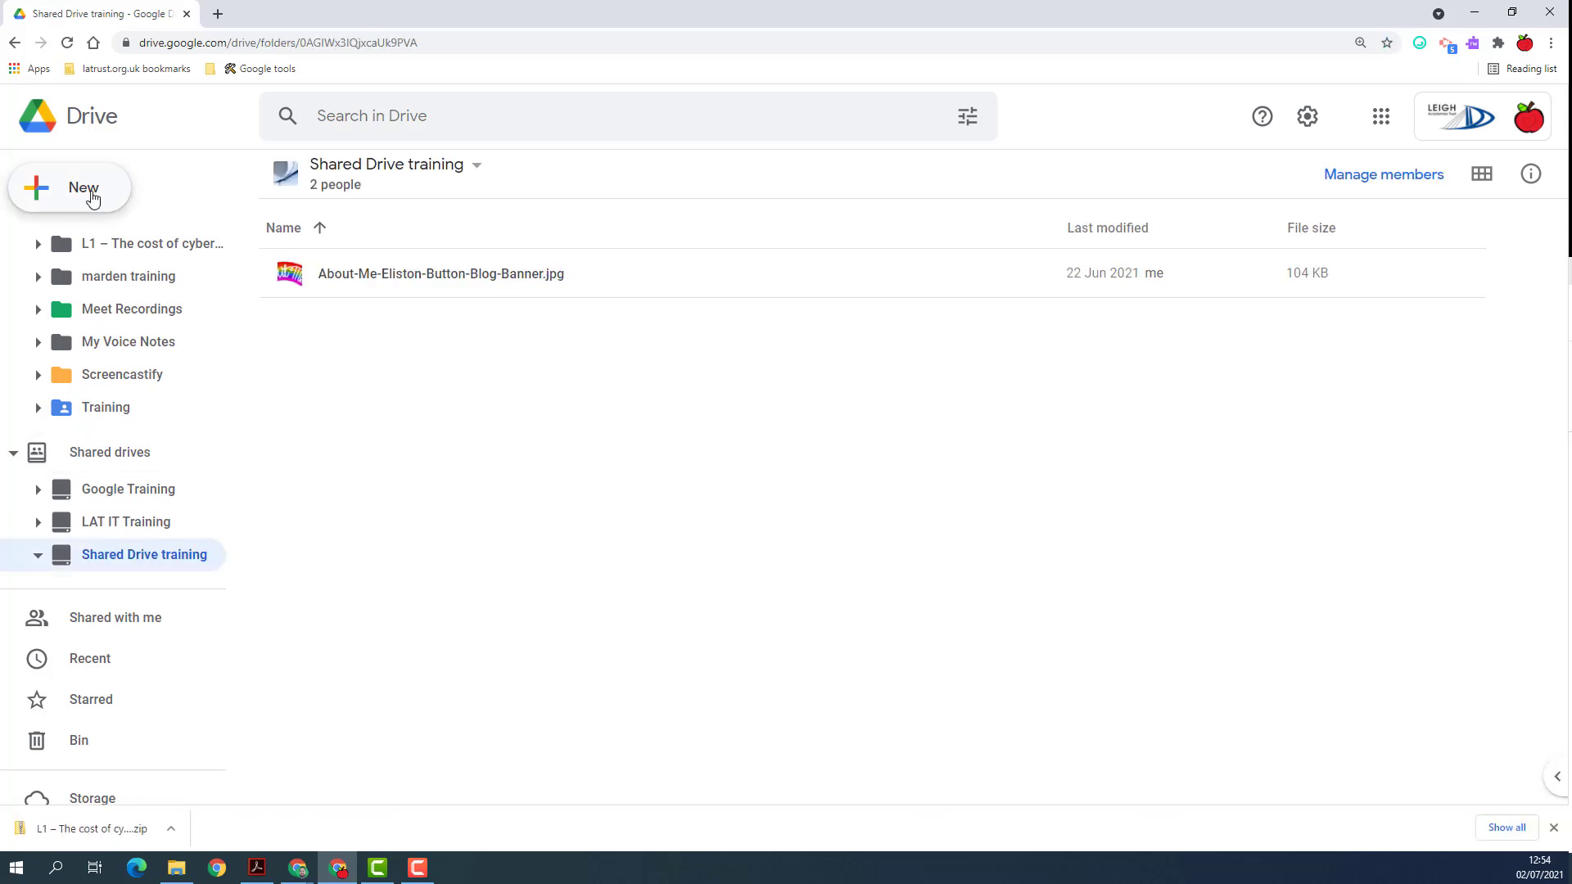
Upload the L1 cybercrime folder from Downloads into Shared Drive training.
{"action": "left_click", "coordinate": [92, 199]}
{"action": "left_click", "coordinate": [115, 277]}
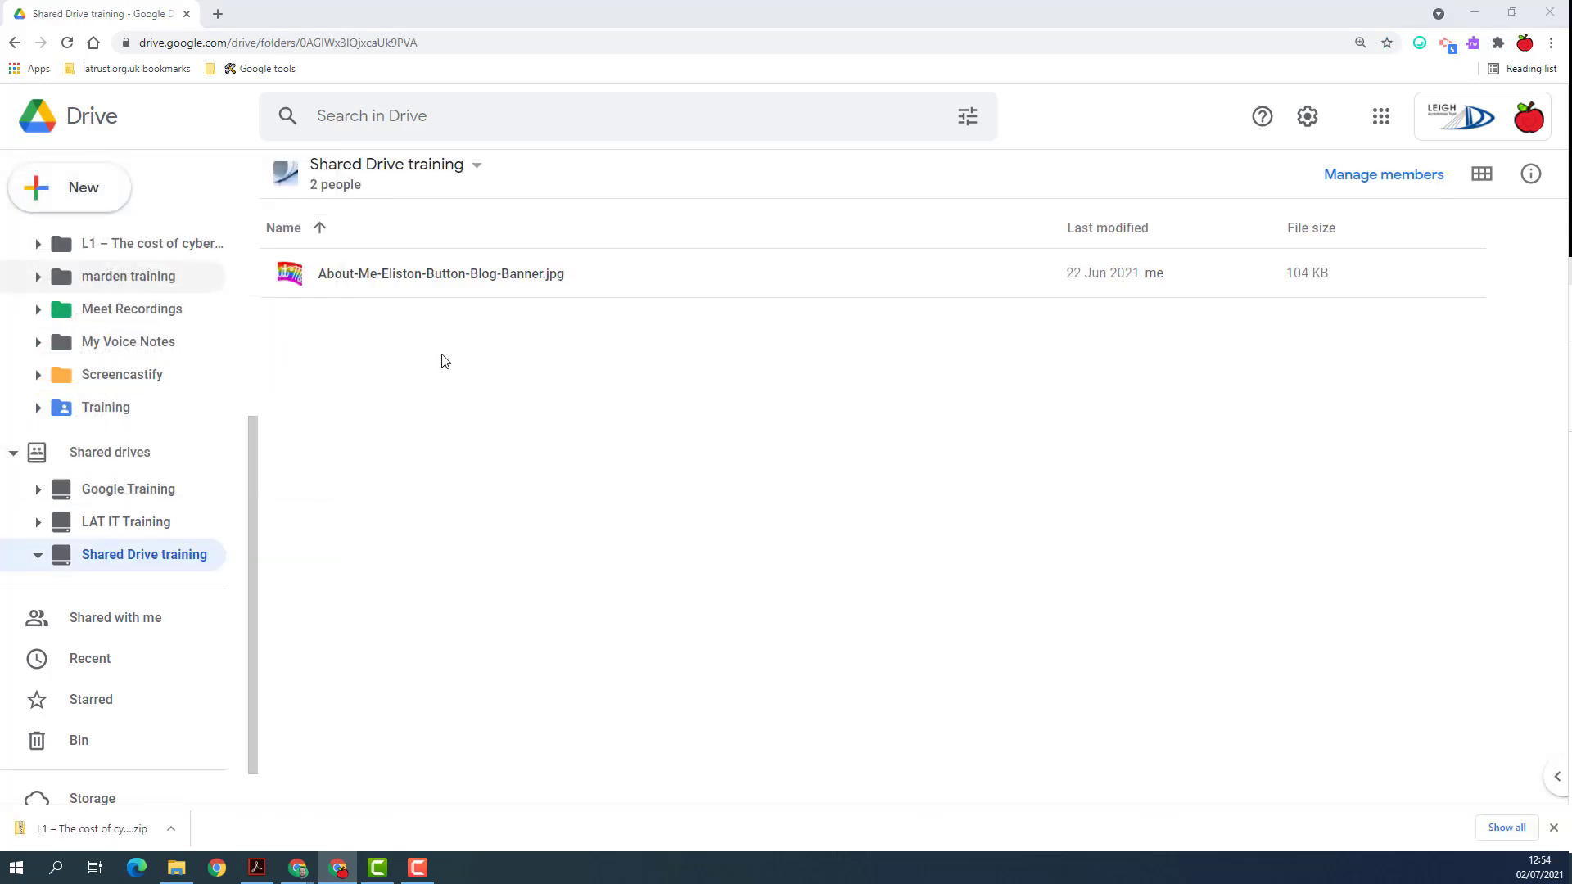
{"action": "left_click", "coordinate": [220, 120]}
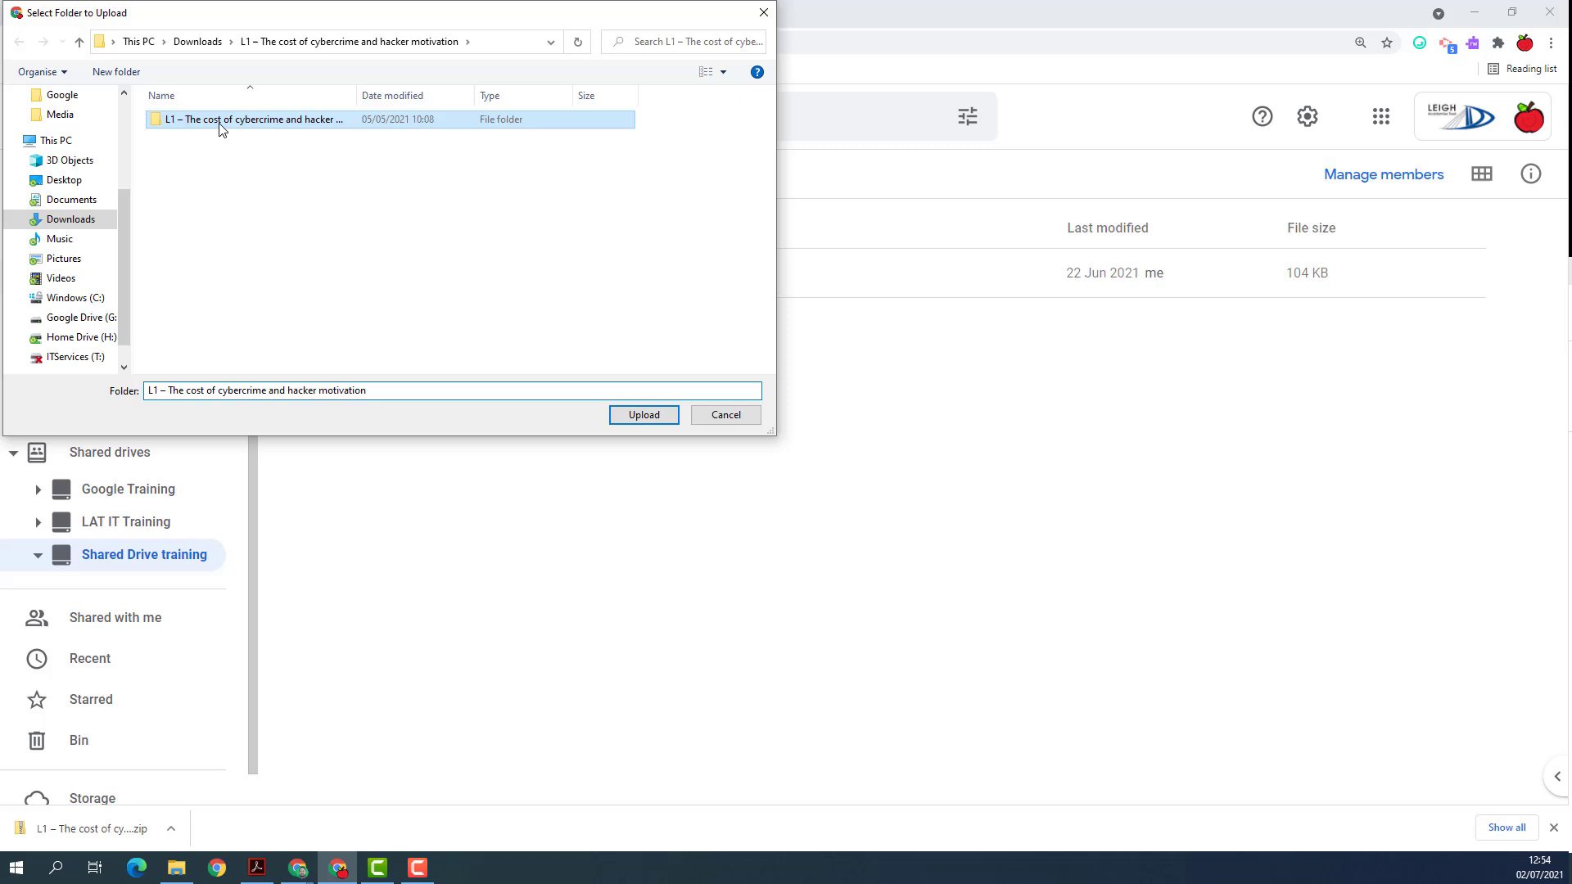
{"action": "left_click", "coordinate": [644, 415]}
{"action": "left_click_drag", "start_coordinate": [90, 828], "coordinate": [937, 339]}
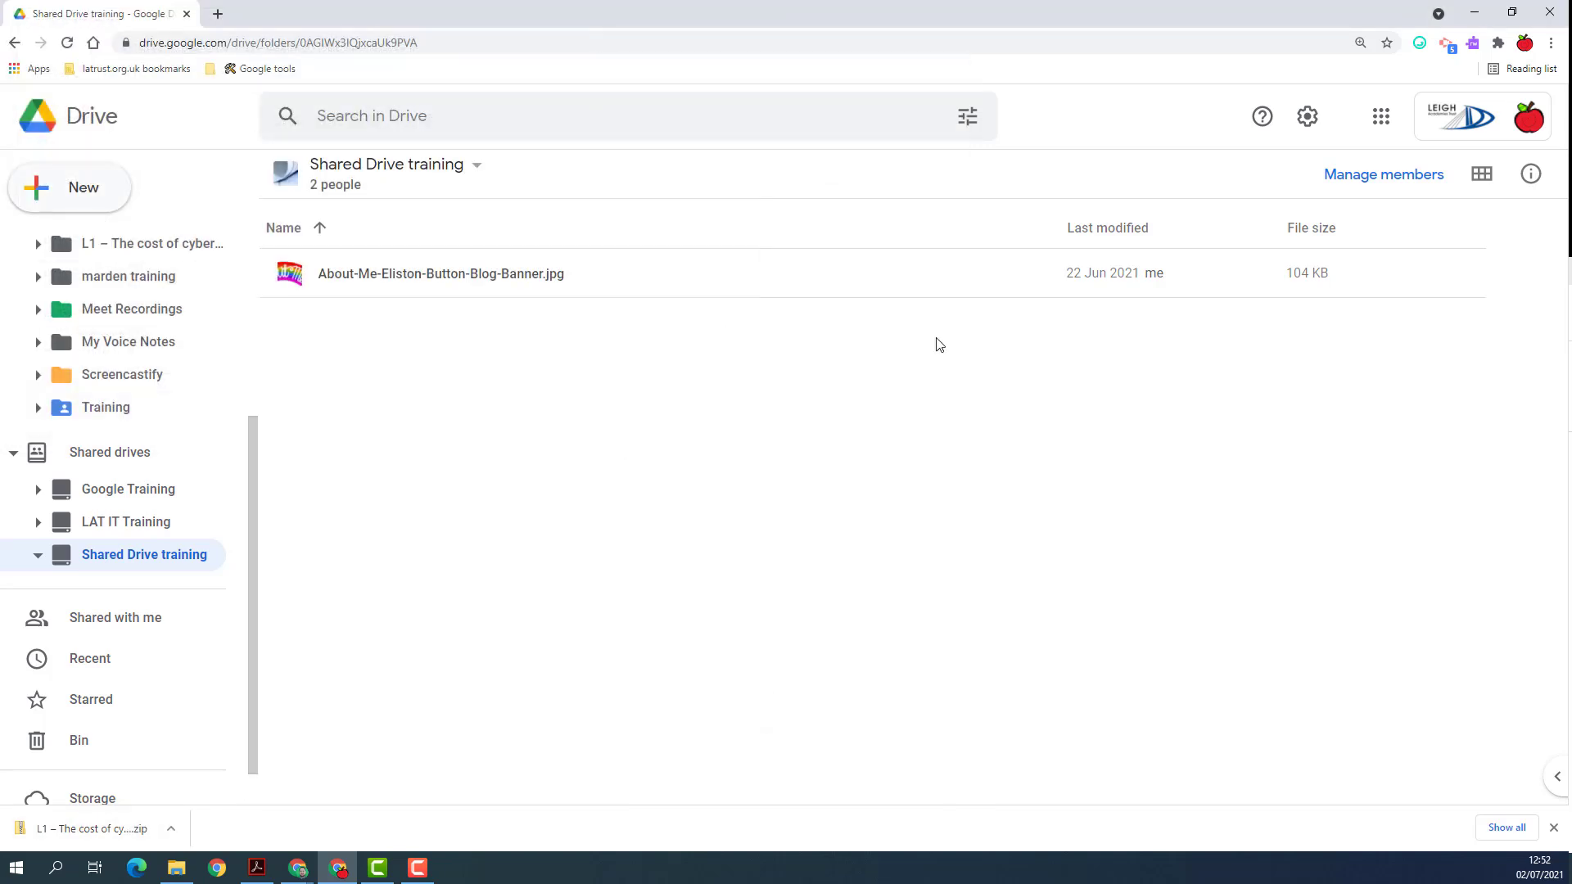
{"action": "left_click", "coordinate": [1309, 127]}
Turn on converting uploads to Google Docs format, then add the L1 cybercrime folder to Shared Drive training.
{"action": "left_click", "coordinate": [1236, 169]}
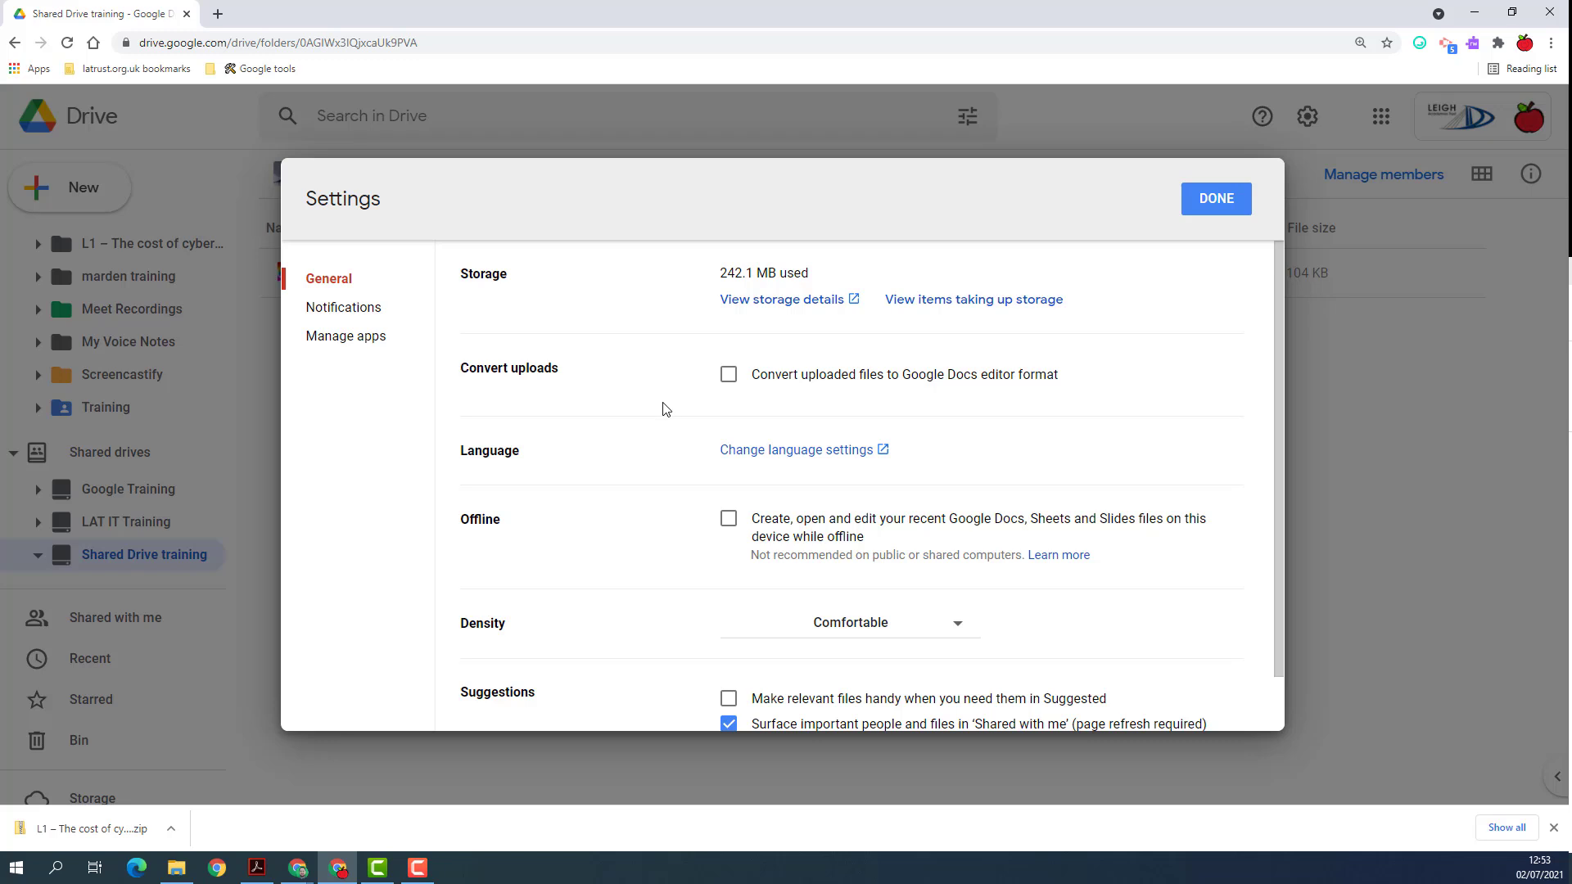
{"action": "left_click", "coordinate": [728, 374]}
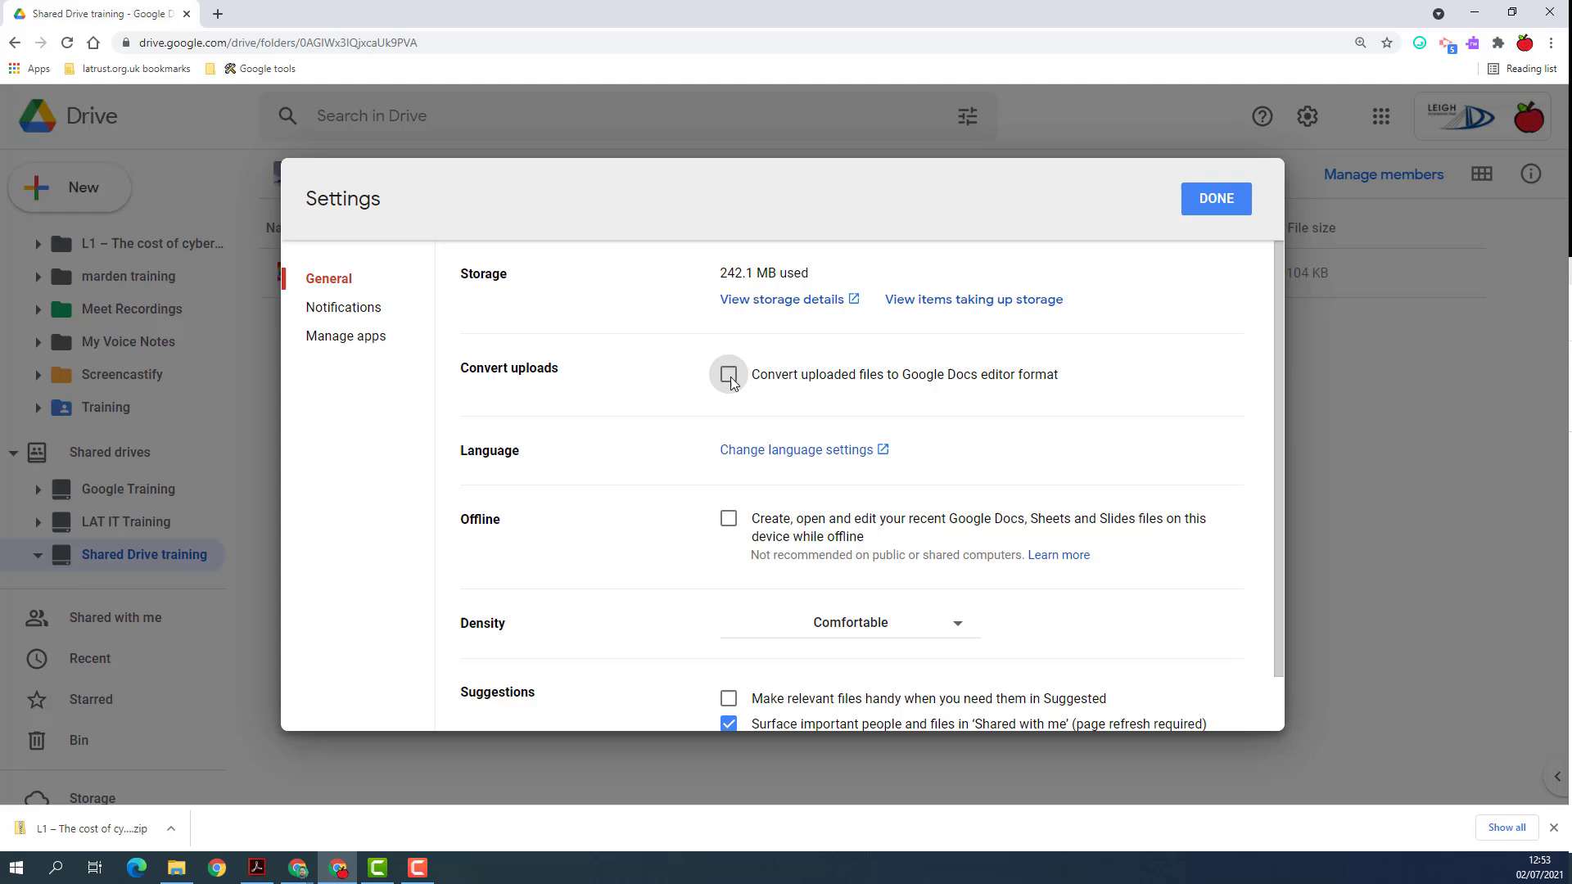
{"action": "left_click", "coordinate": [1218, 198]}
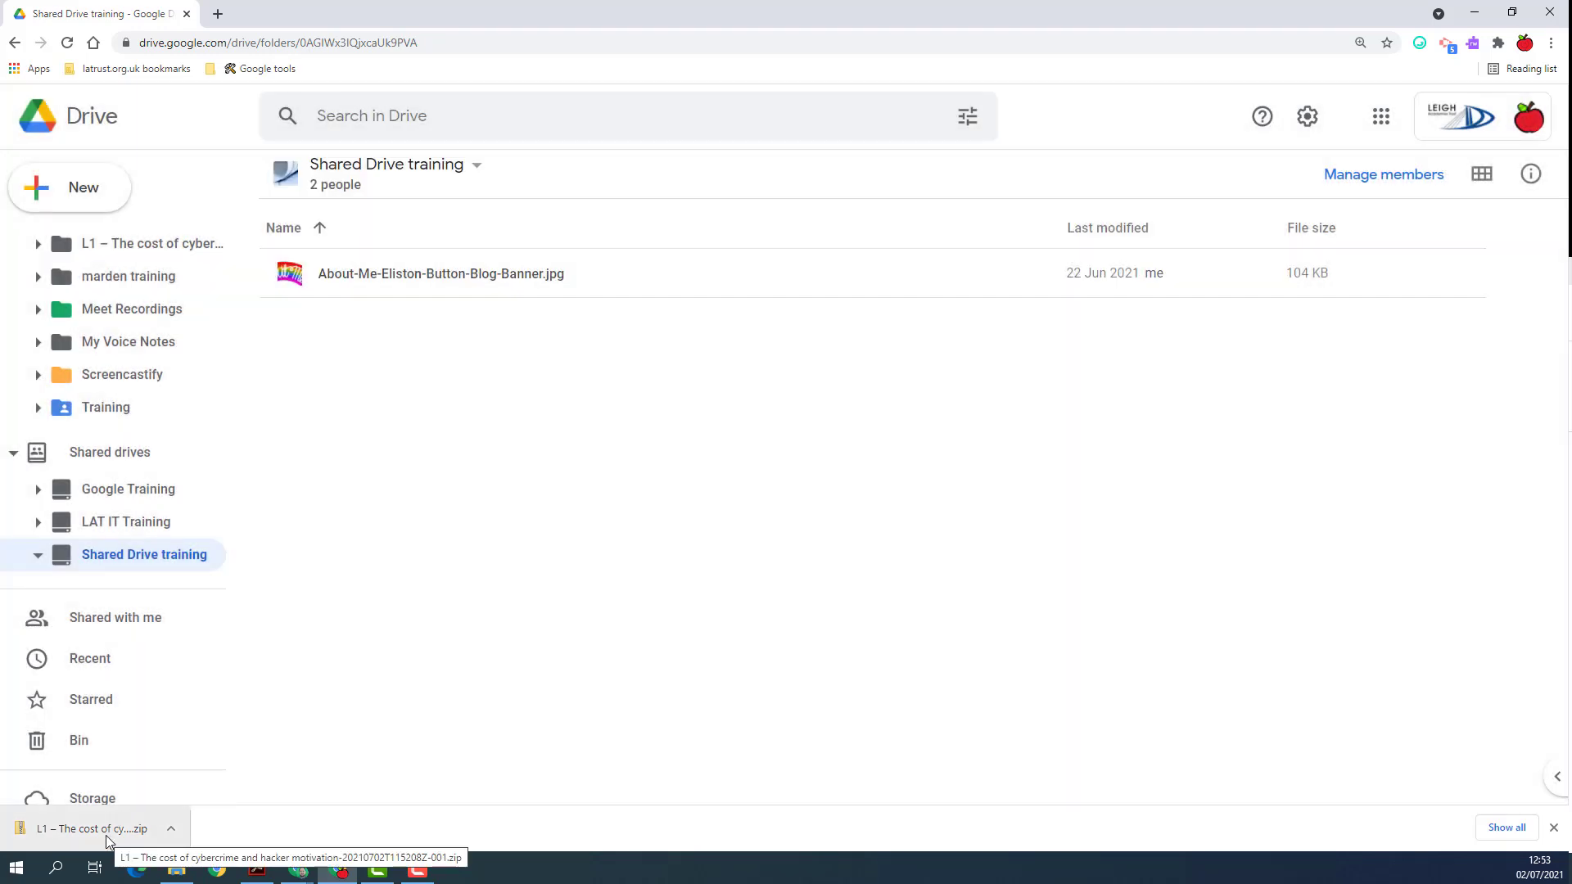
{"action": "left_click_drag", "start_coordinate": [106, 842], "coordinate": [641, 492]}
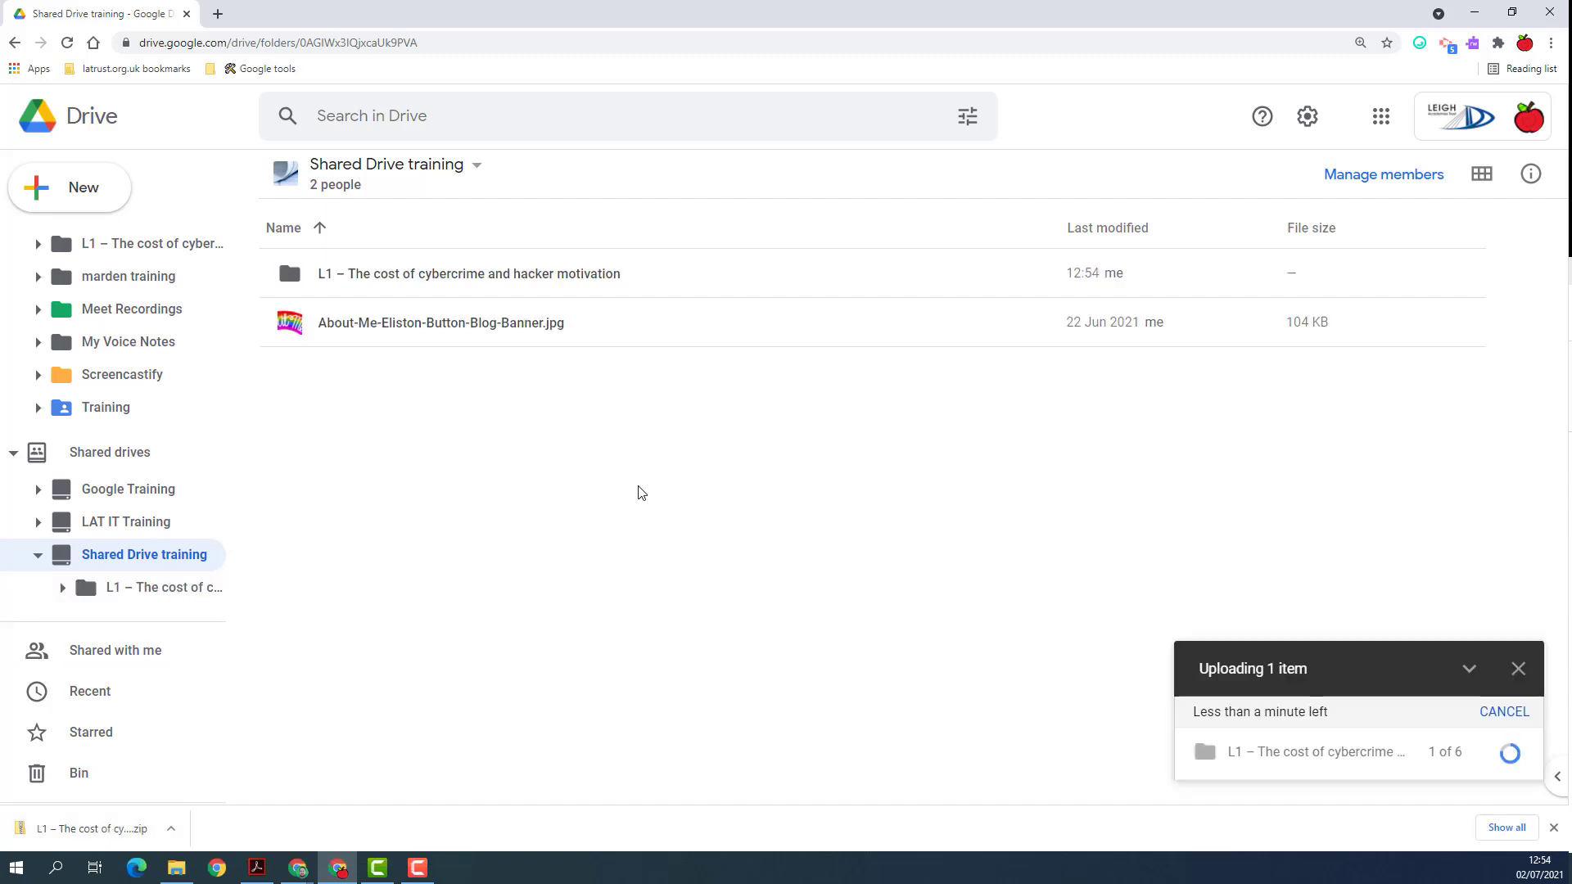